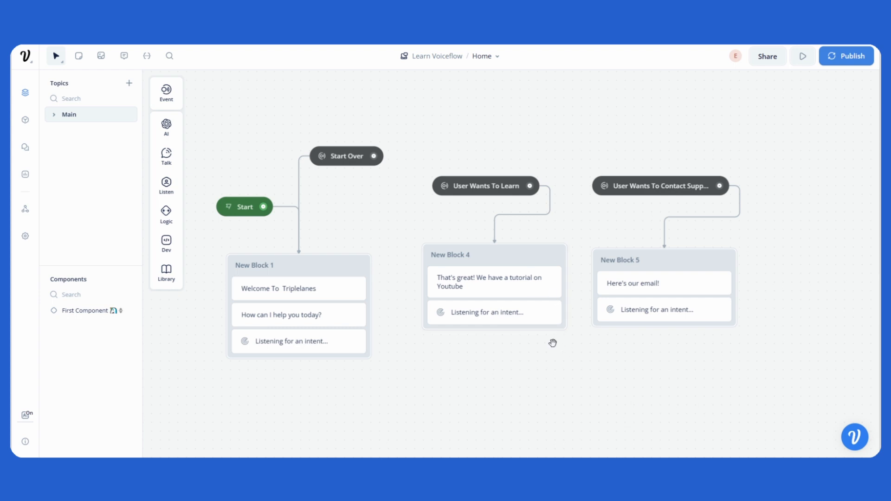
- Move New Block 4 slightly left beneath its User Wants To Learn intent
left_click_drag(553, 342, 562, 345)
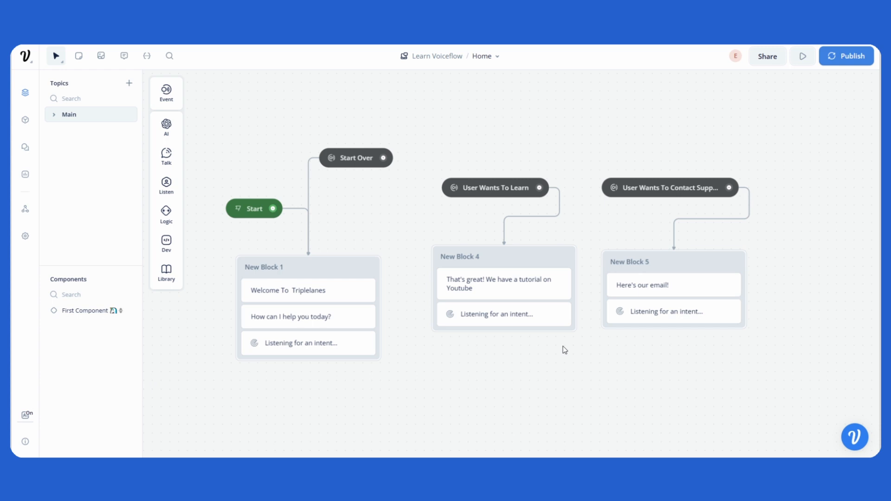
mouse_move(518, 361)
left_mouse_down()
mouse_move(527, 358)
mouse_move(508, 359)
left_mouse_up()
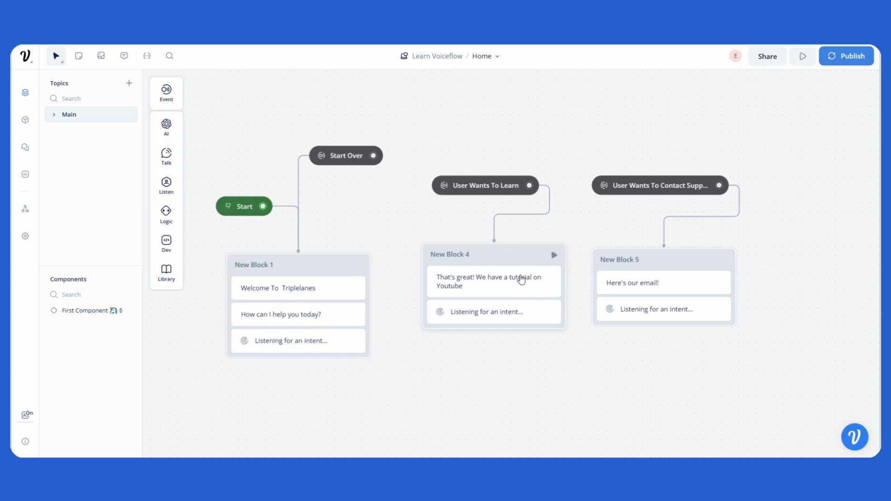
left_click_drag(492, 257, 464, 270)
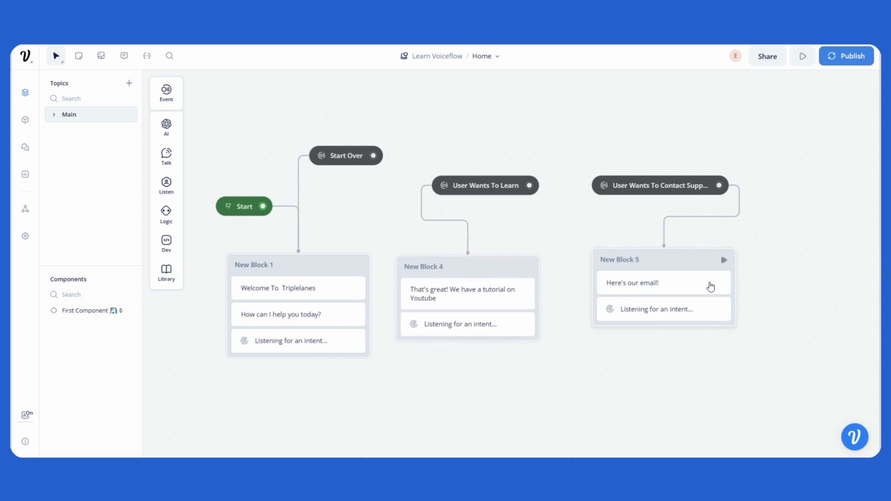
- Survey the whole flow layout on the canvas
mouse_move(677, 262)
left_mouse_down()
mouse_move(751, 225)
mouse_move(662, 286)
mouse_move(682, 274)
left_mouse_up()
scroll(422, 366, "down", 2)
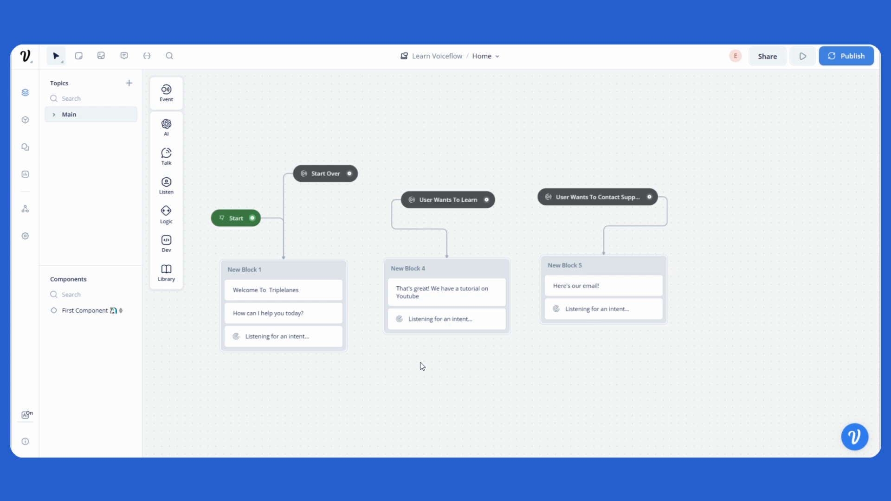
scroll(420, 363, "up", 1)
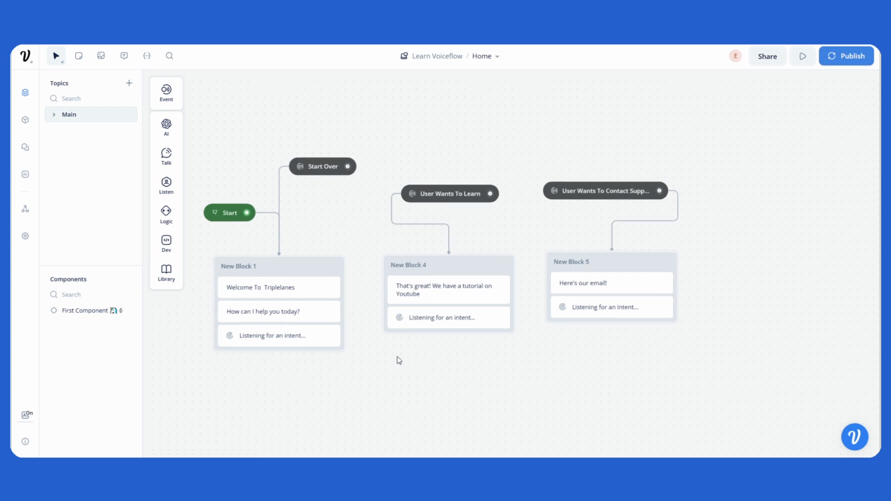
left_click_drag(397, 357, 437, 356)
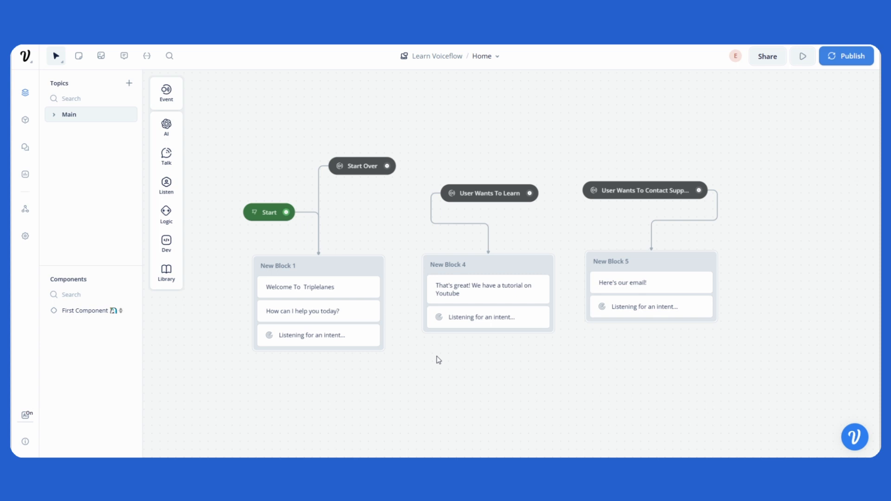
scroll(438, 359, "down", 10)
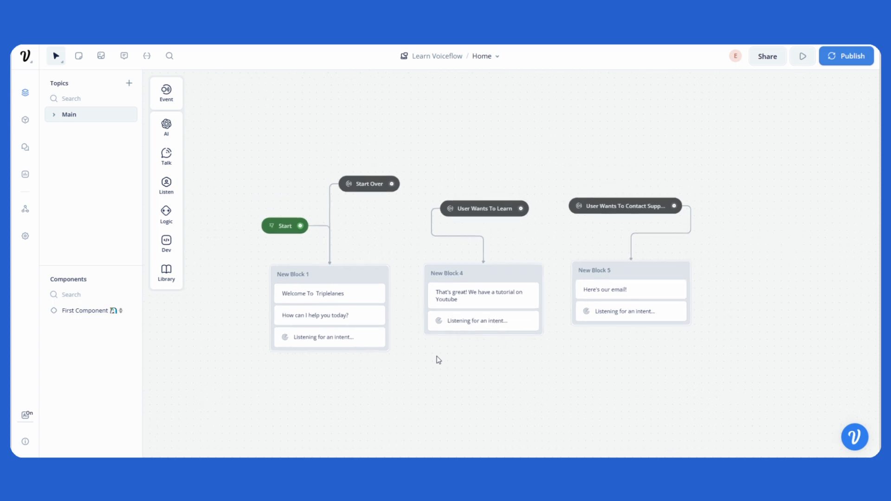
scroll(438, 359, "down", 3)
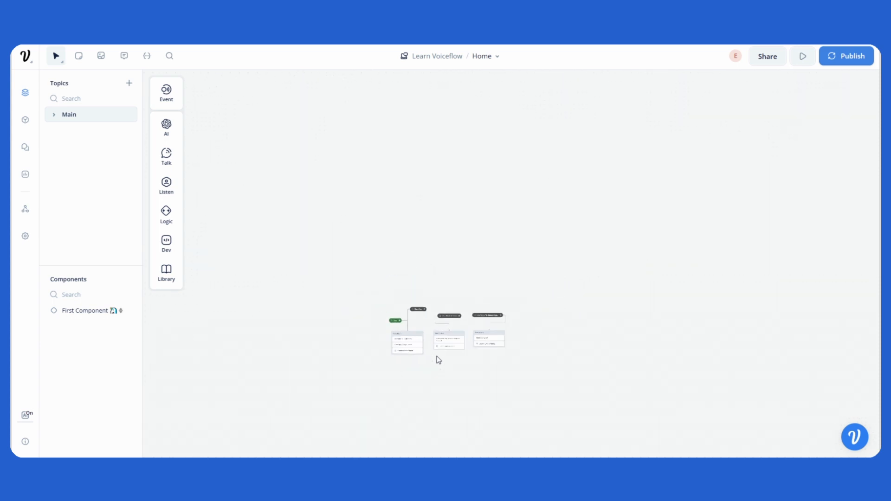
left_click_drag(471, 366, 444, 288)
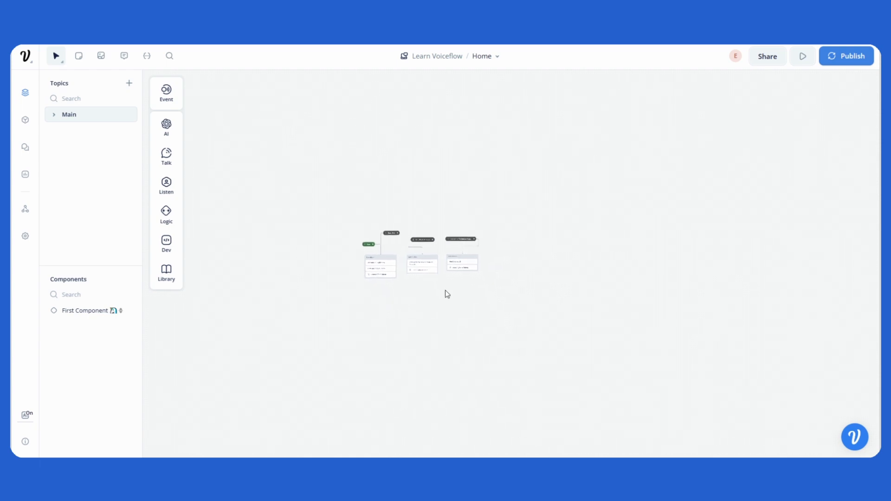
scroll(445, 291, "down", 3)
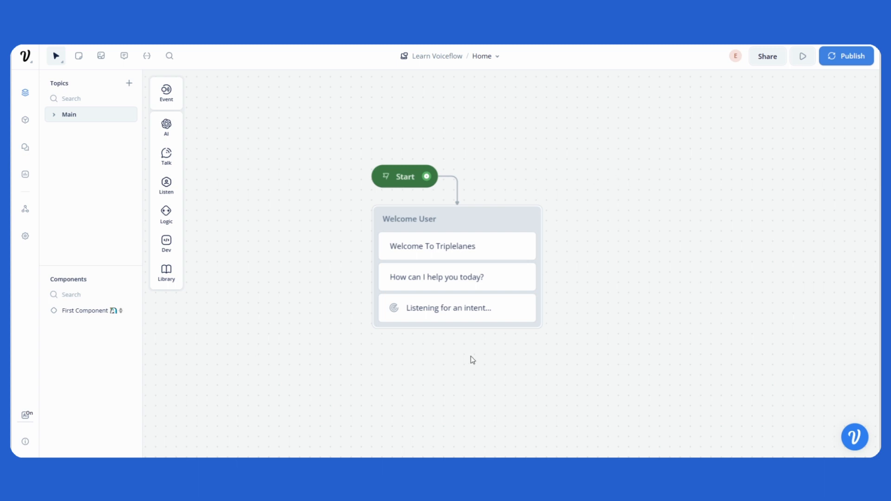
- Reposition the Start block slightly above the Welcome User block
mouse_move(386, 177)
left_mouse_down()
mouse_move(340, 132)
mouse_move(392, 165)
mouse_move(462, 136)
mouse_move(390, 166)
left_mouse_up()
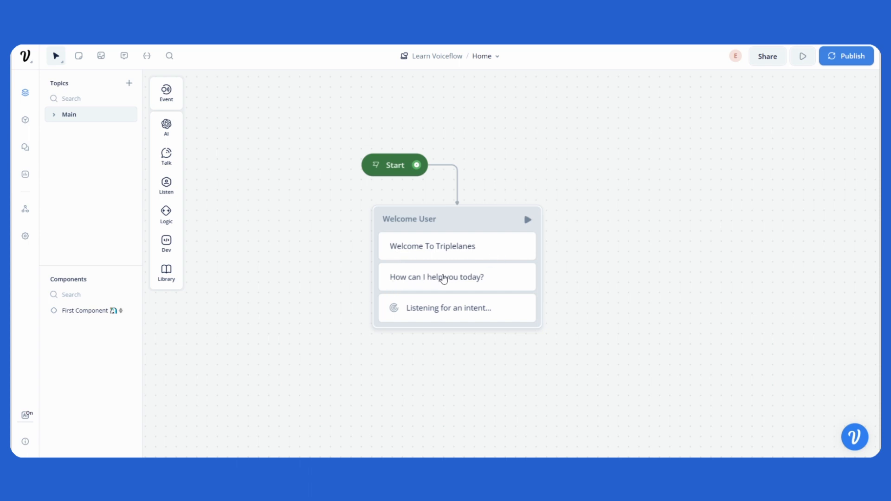
mouse_move(420, 308)
left_mouse_down()
mouse_move(492, 320)
mouse_move(425, 315)
left_mouse_up()
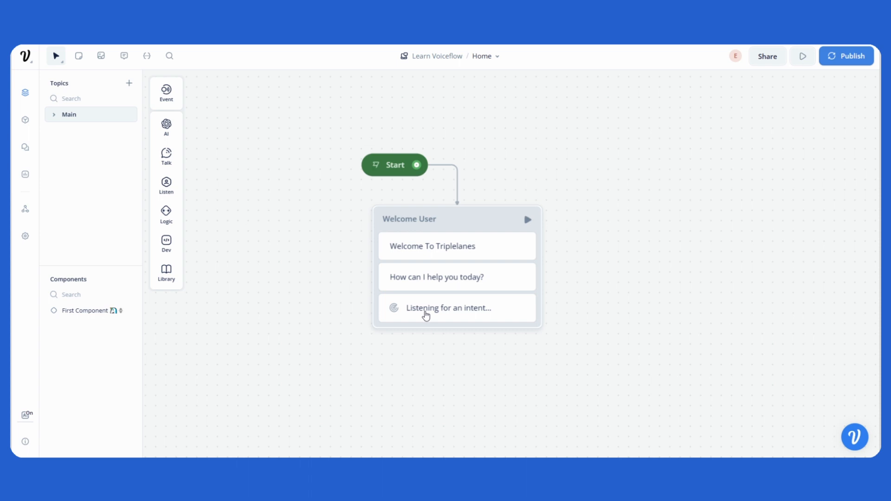
- Add a new topic to the project and select its intent trigger
left_click(132, 86)
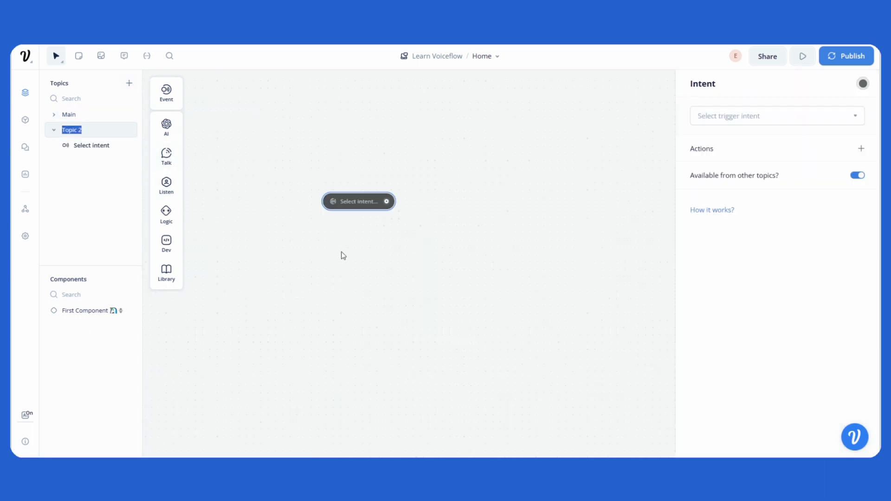
left_click(342, 246)
left_click_drag(278, 245, 288, 219)
scroll(476, 227, "down", 3)
left_click_drag(476, 204, 529, 163)
scroll(509, 171, "up", 3)
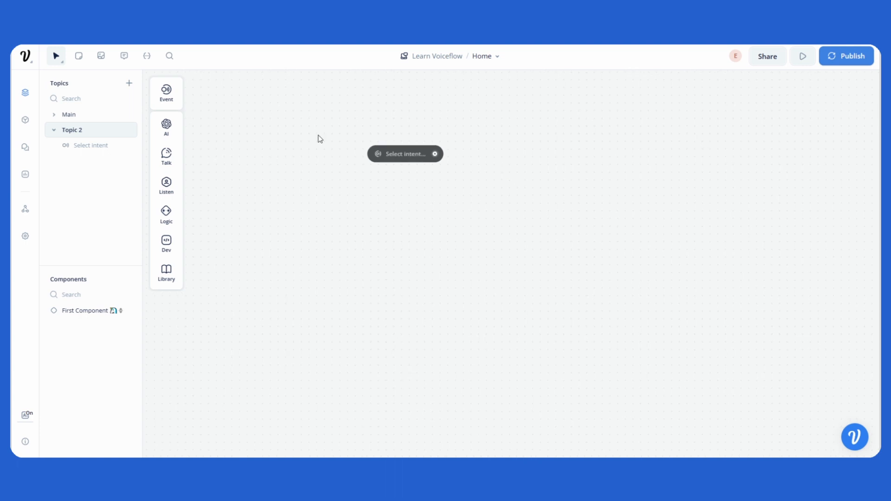
left_click(87, 144)
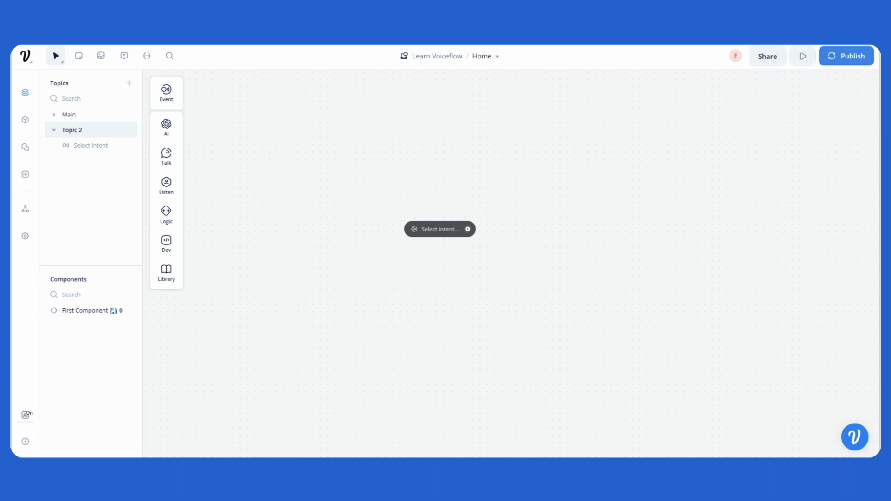
- Rename the new topic to Tutorial Videos
right_click(84, 131)
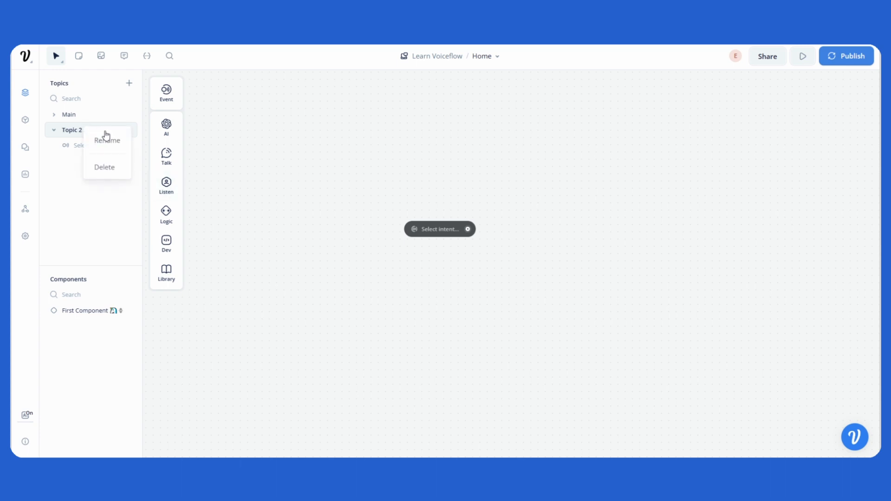
left_click(114, 148)
type("Tutor")
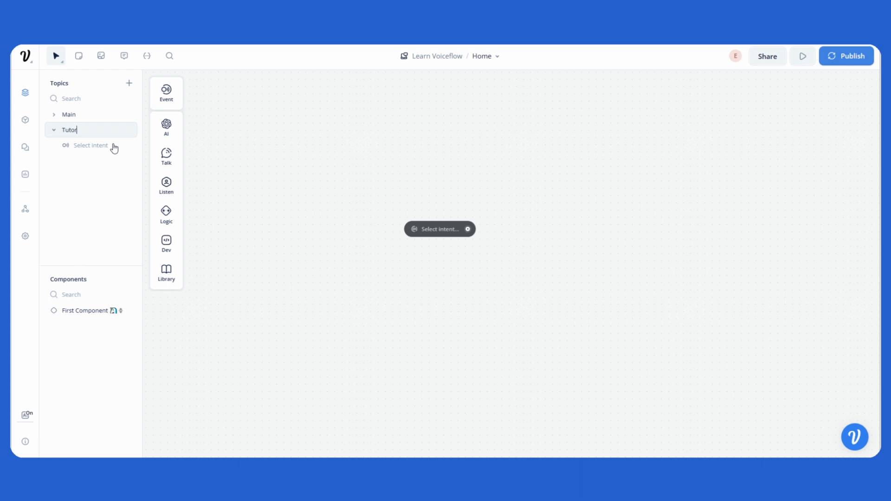
type("ial Videos")
key("Return")
- Add another topic named Support
left_click(129, 83)
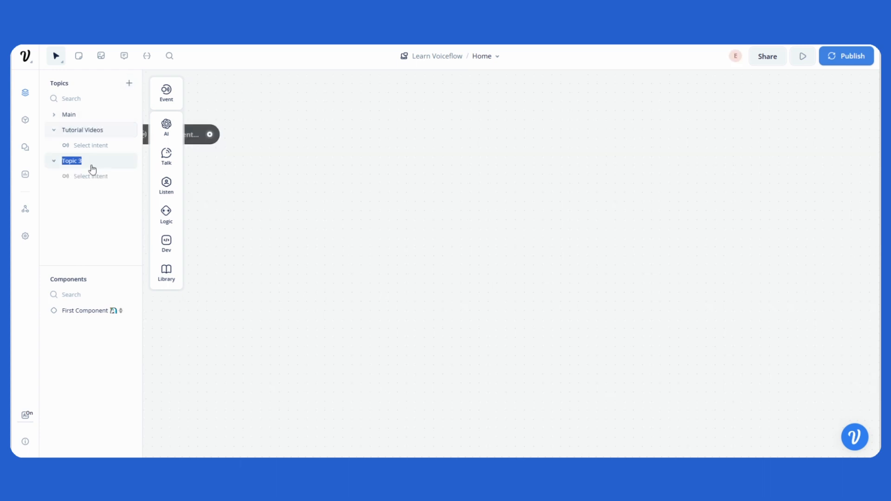
type("Support")
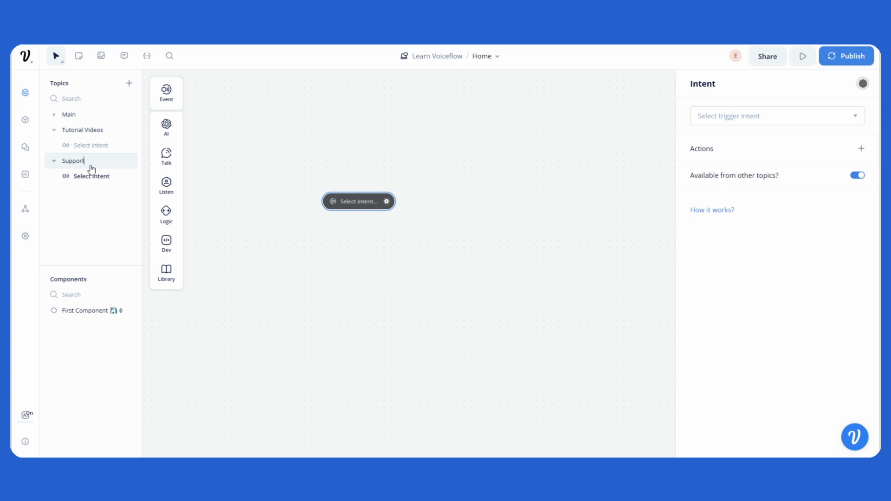
key("Return")
left_click(244, 300)
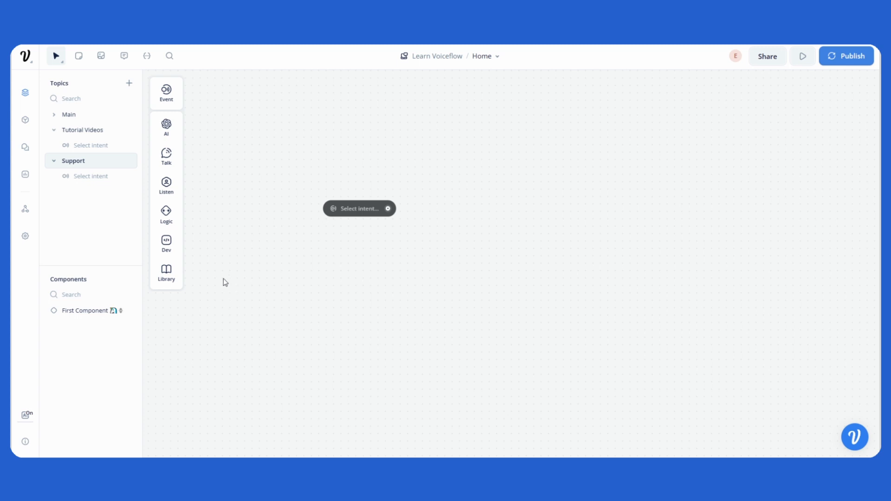
- In the Tutorial Videos topic, create a new trigger intent named Learn how to build chatbots
left_click(84, 133)
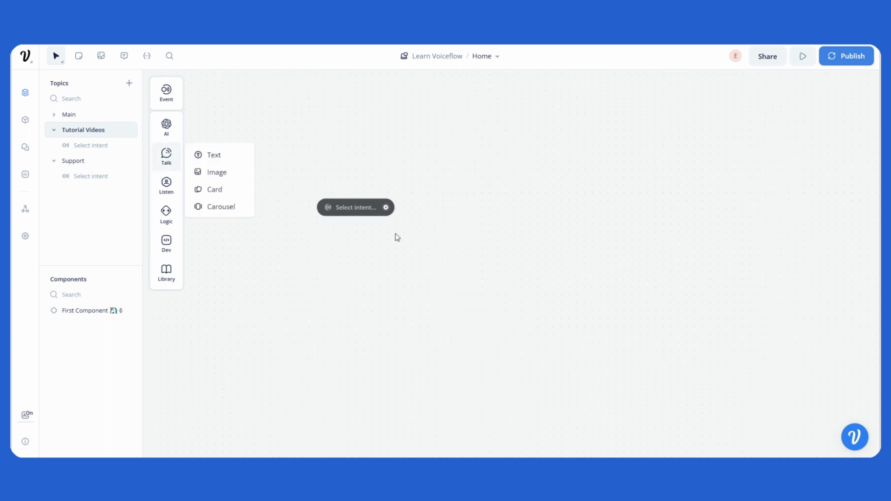
left_click(367, 209)
left_click(742, 116)
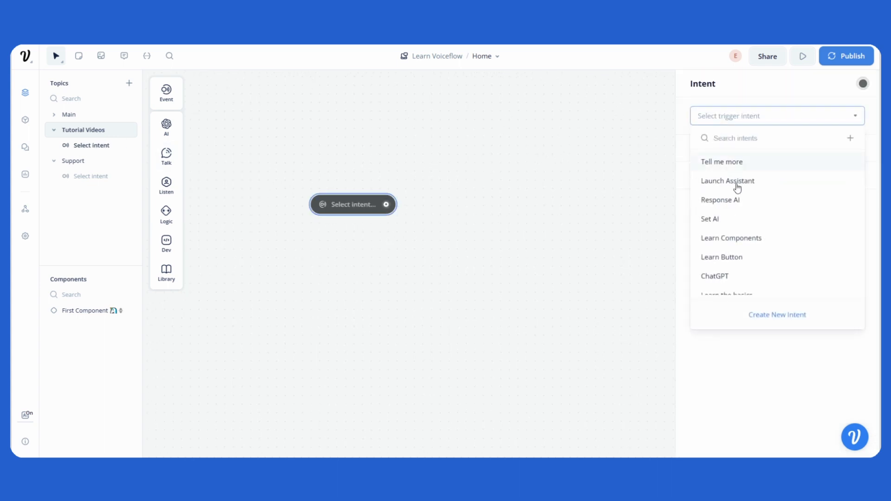
left_click(775, 317)
type("Lea")
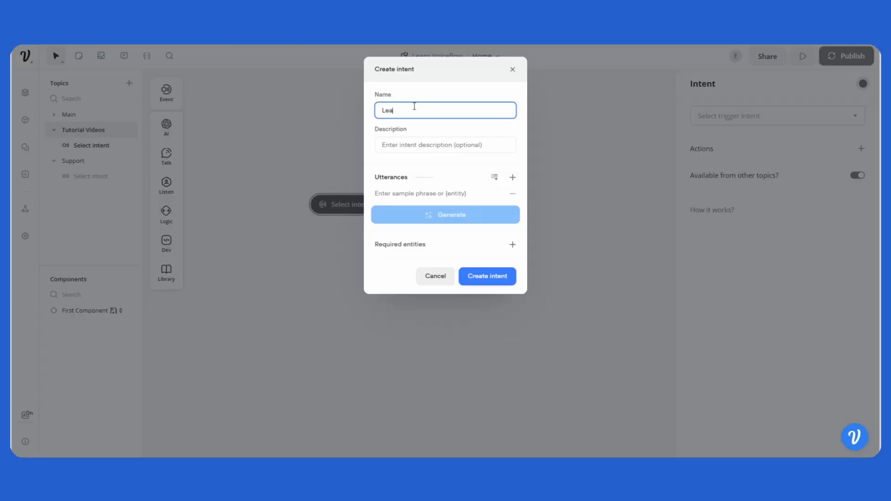
type("rn how to build chatbots")
- Enter the intent description user wants to learn how to build a chatbot
left_click(414, 145)
type("user wants to ")
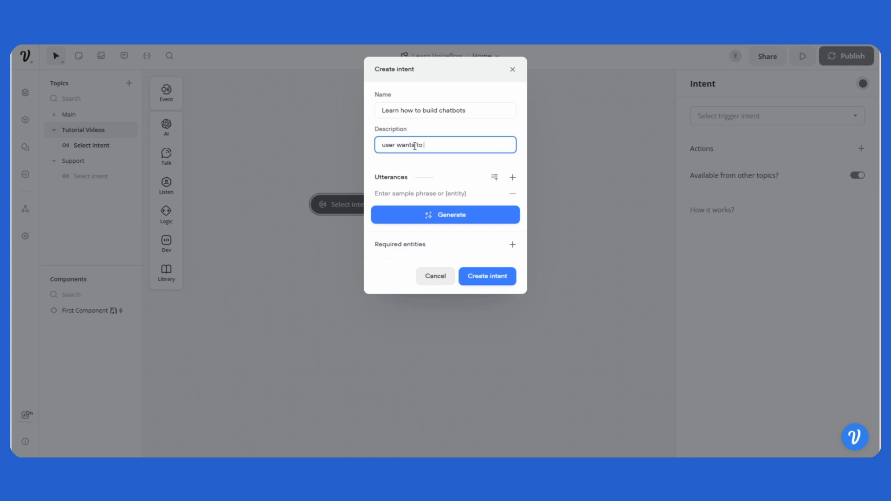
type("learn how to build a chatbot")
- Add the utterances Show me how to build a chatbot, How do you build a chatbot?, and Do you have tutorials?
left_click(402, 193)
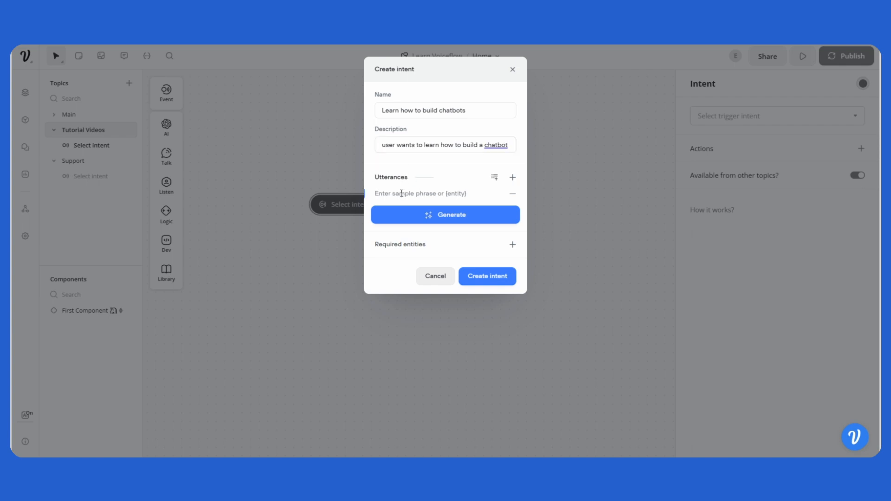
type("Show me how to build a chatbot")
key("Return")
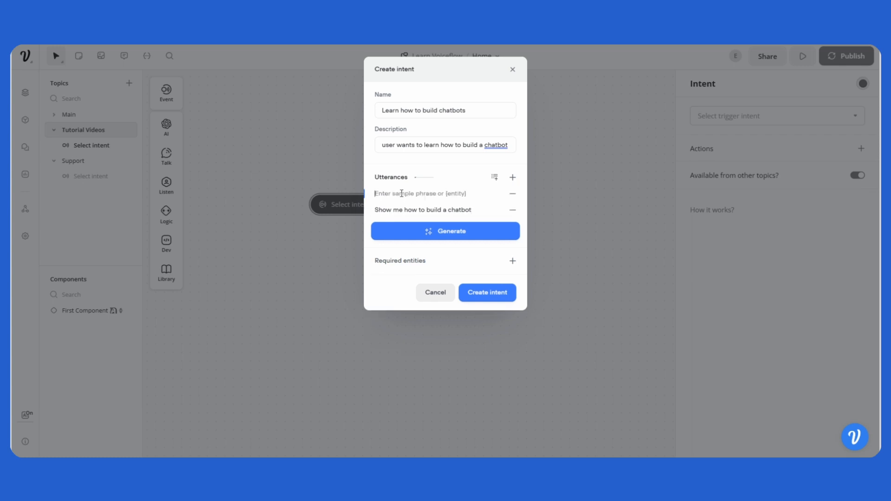
type("How do you build a chatbot?")
key("Return")
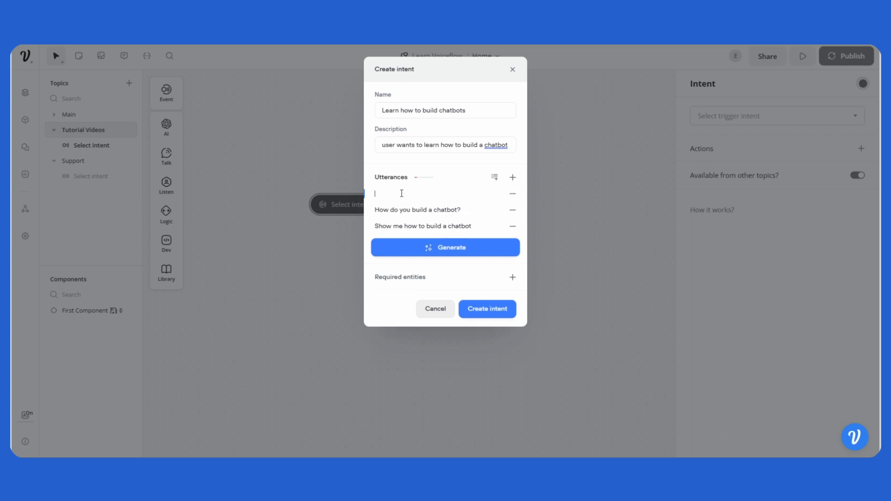
type("Do you have tutorials?")
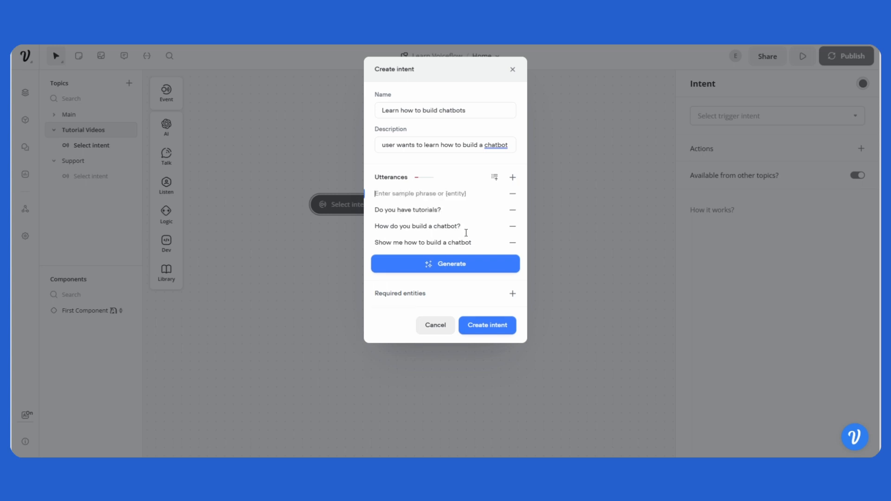
- Generate additional utterances with AI and create the intent
left_click(468, 265)
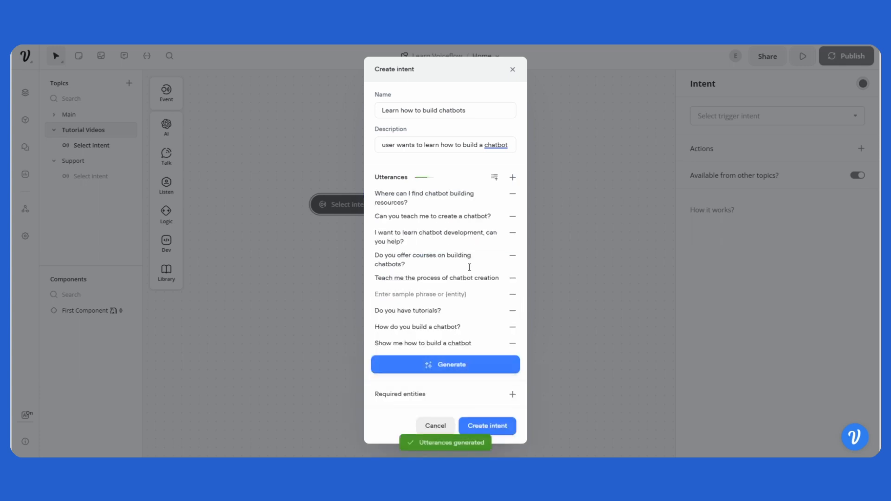
left_click(494, 427)
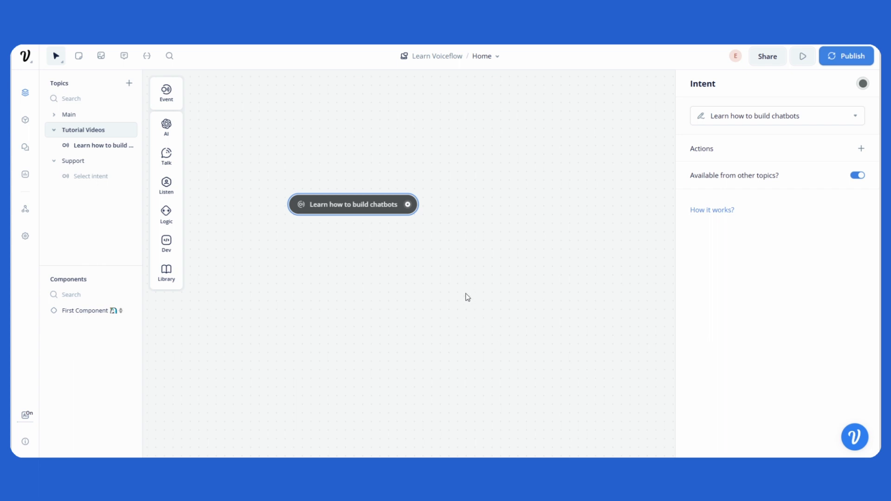
- Add a Text block below the intent and connect the intent to it
left_click_drag(371, 210, 355, 190)
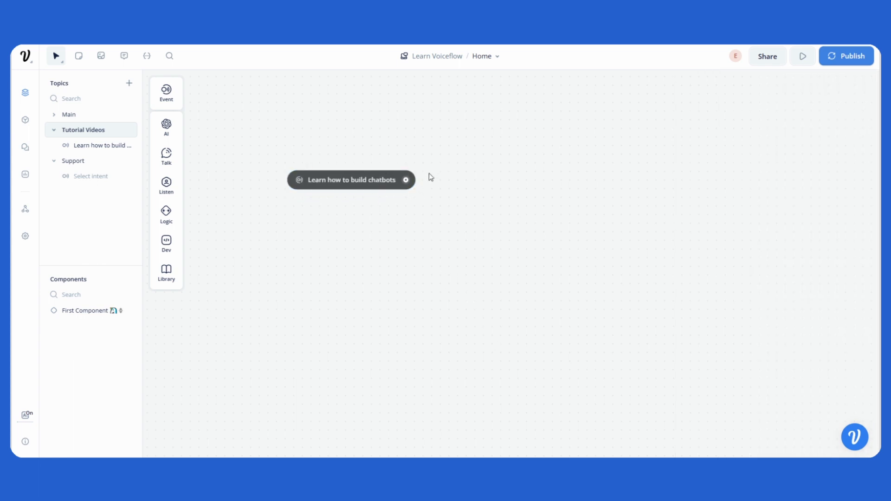
mouse_move(160, 164)
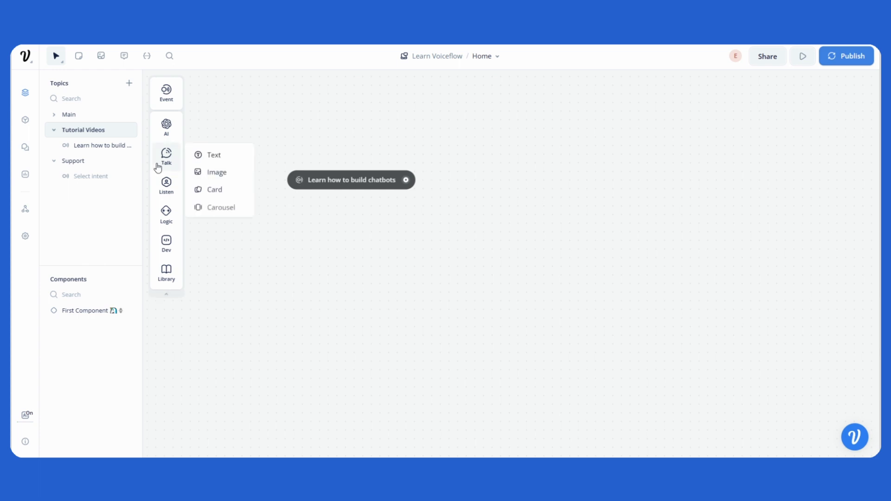
left_click_drag(201, 153, 378, 243)
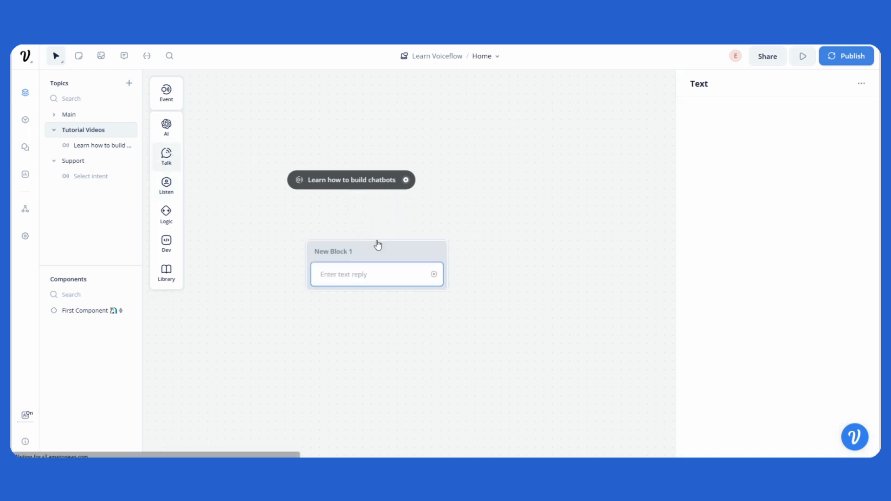
left_click(415, 181)
left_click_drag(406, 179, 392, 235)
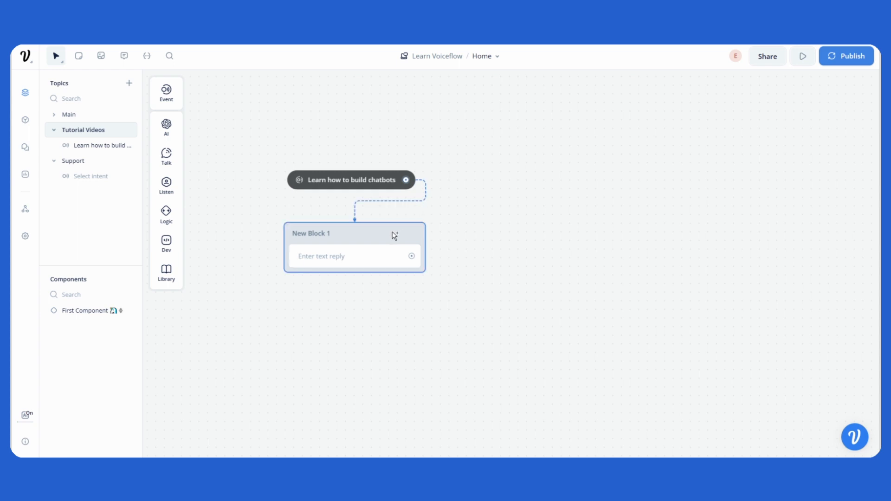
- Set the new block's text reply to "We have tutorials on YouTube"
left_click(369, 256)
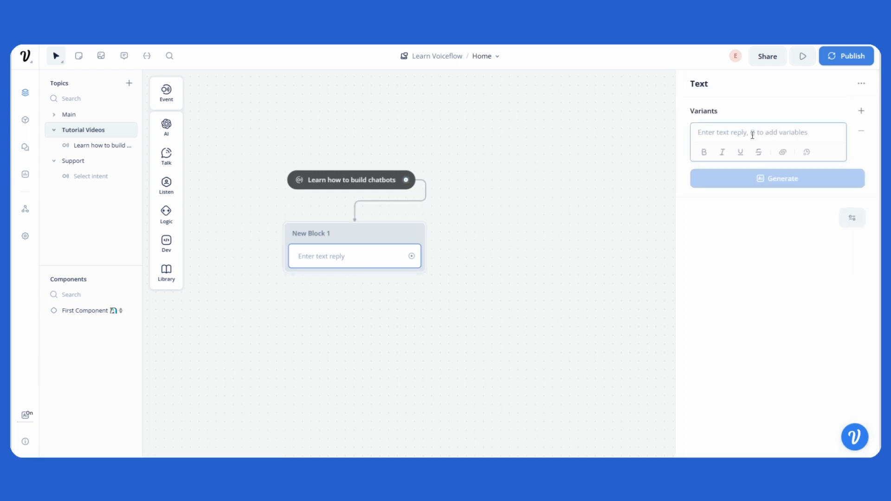
type("We ")
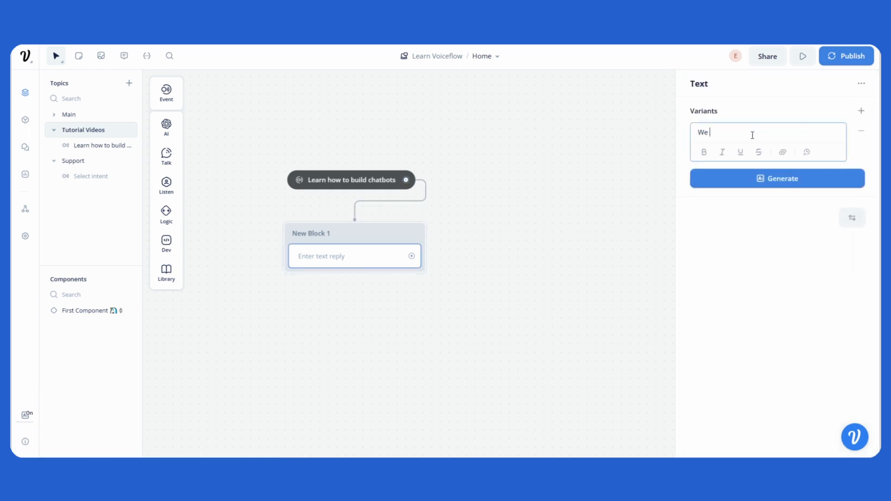
type("have tutorials on YouTube")
left_click(615, 144)
left_click_drag(372, 181, 395, 176)
left_click_drag(385, 232, 451, 215)
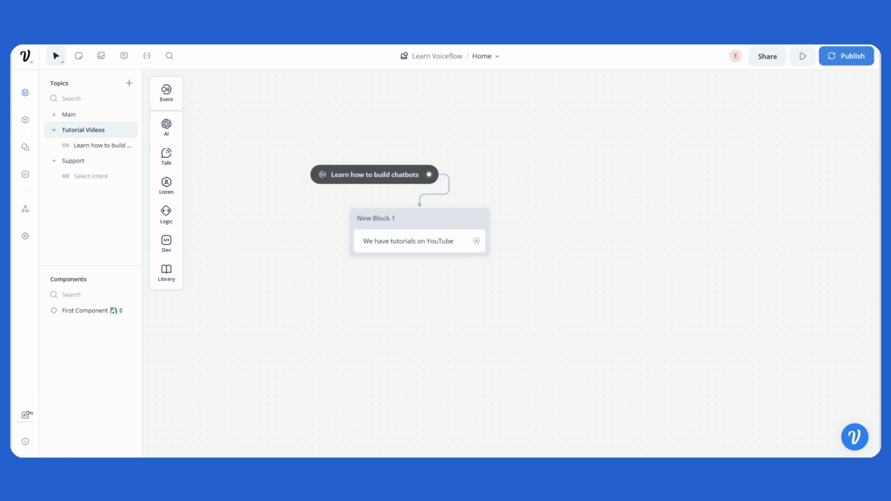
- In the Support topic, create a trigger intent named User Support with the description "user is looking for support"
left_click(85, 161)
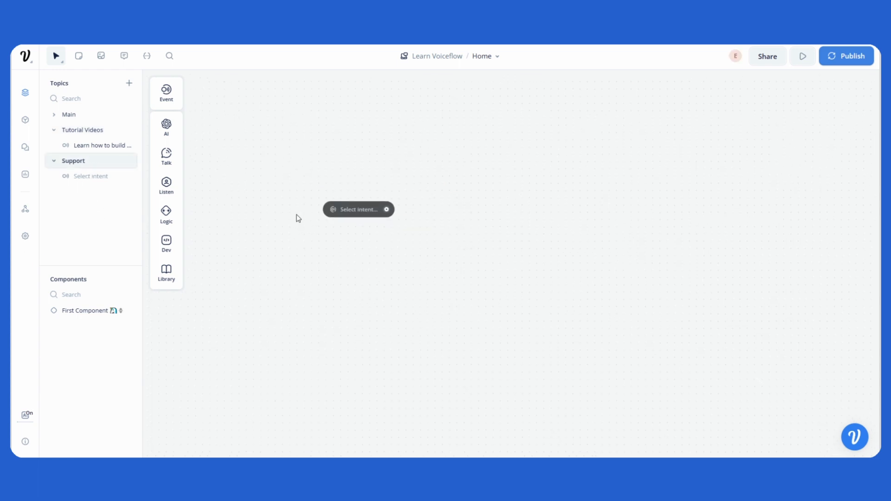
left_click(356, 211)
left_click(779, 113)
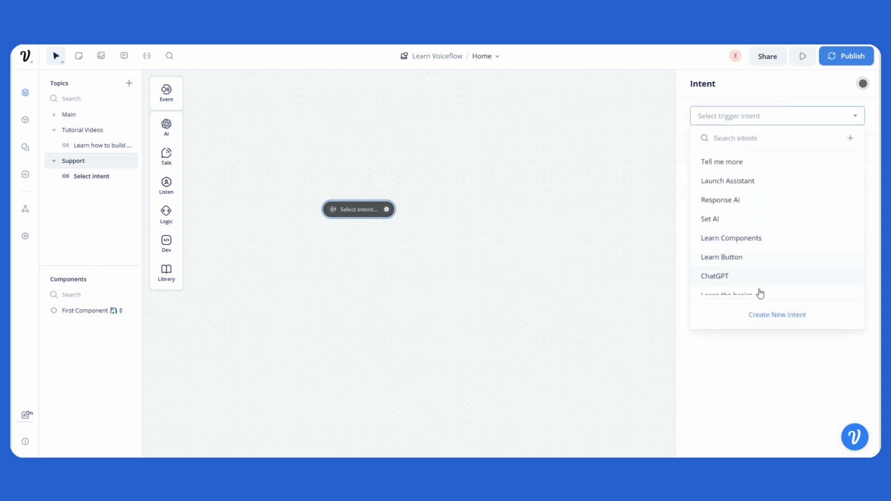
left_click(778, 323)
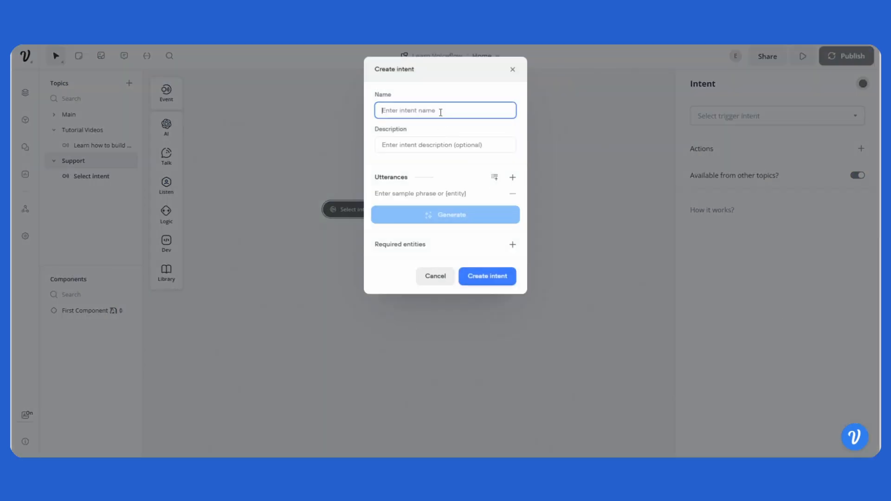
type("User Support")
key("Tab")
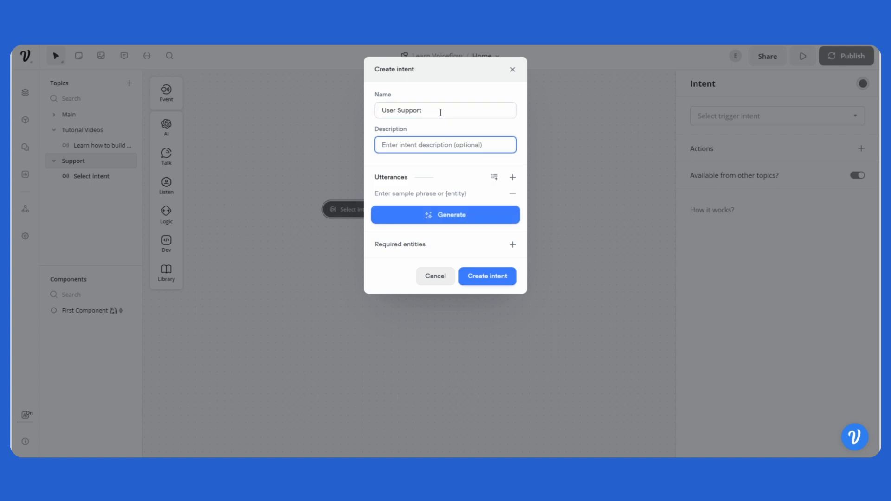
type("user is looking forq fupport")
left_click(434, 193)
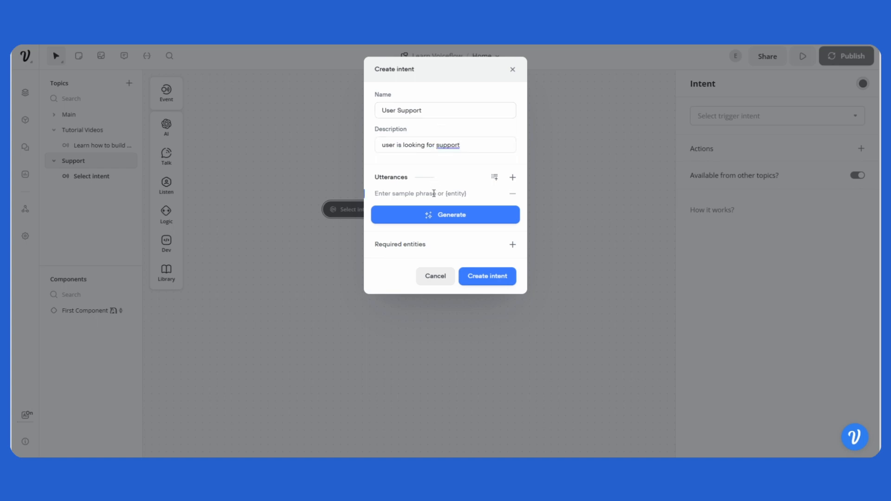
- Add the utterances I need help, I need support, and Contact Support to the intent
type("I need help")
key("Return")
type("I need support")
key("Return")
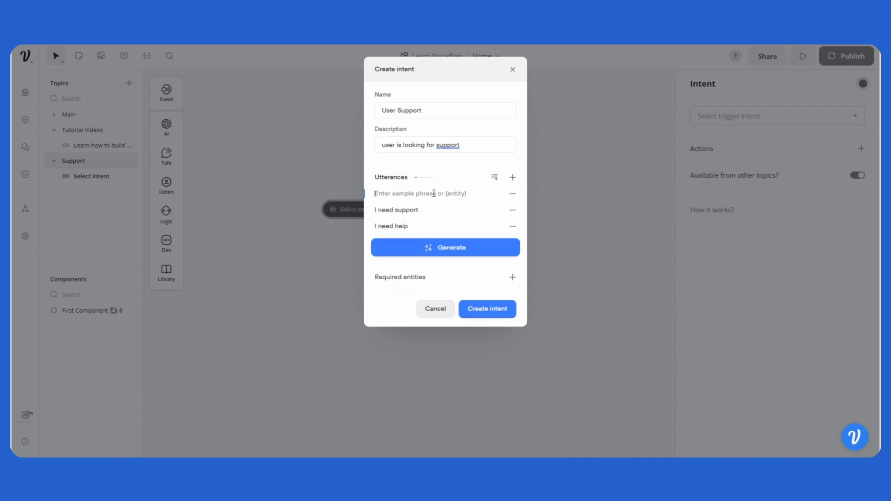
type("Contact Support")
key("Return")
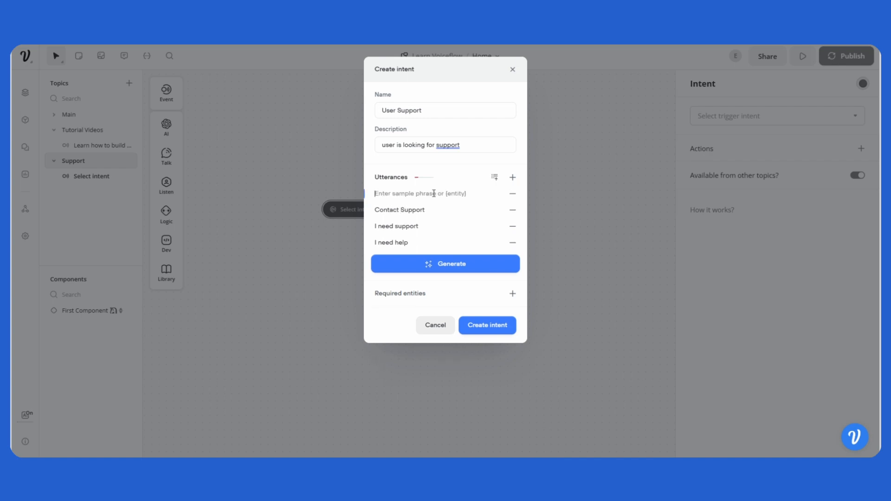
- Generate additional utterances with AI and create the User Support intent
left_click(460, 270)
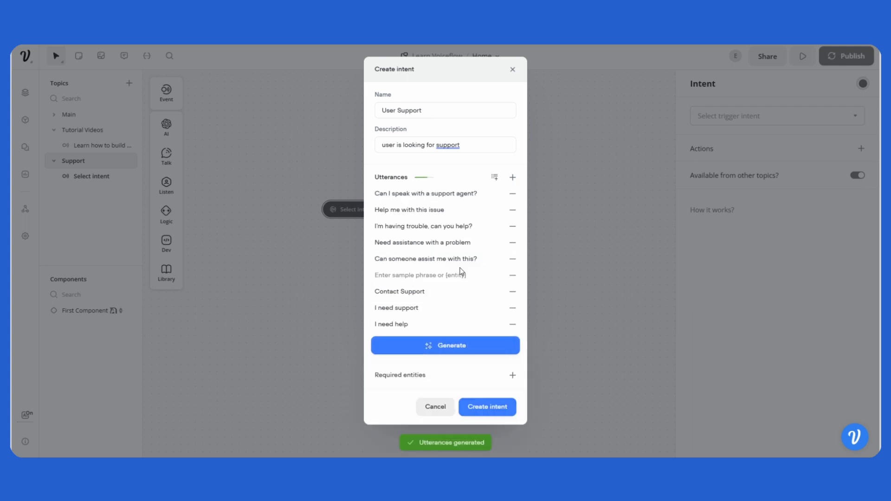
left_click(477, 407)
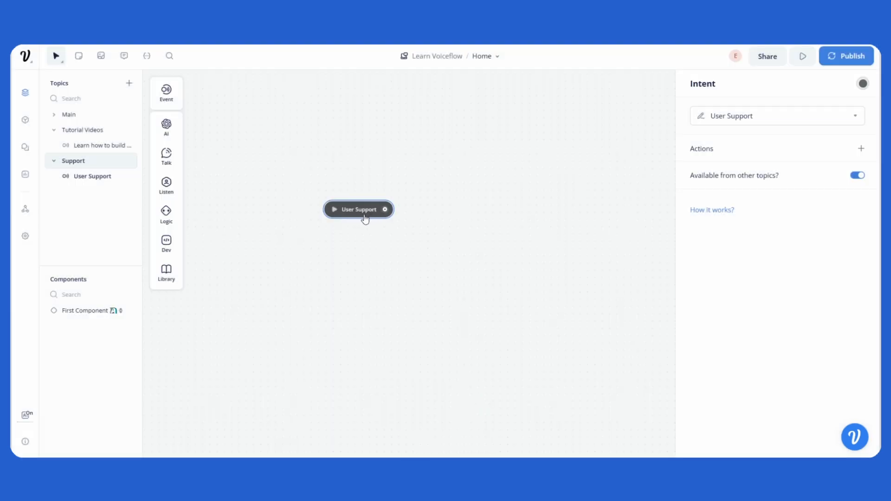
- Add a Text block below the User Support intent and connect the intent to it
left_click_drag(363, 219, 351, 198)
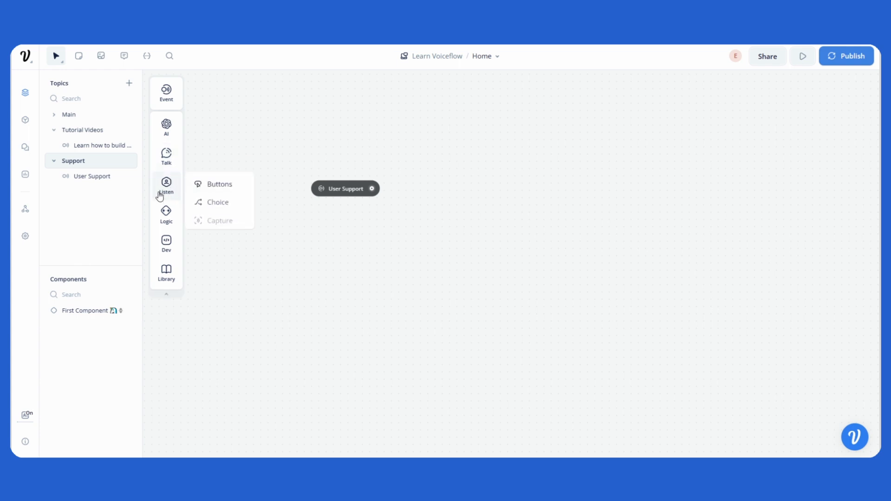
mouse_move(166, 155)
left_click_drag(206, 155, 385, 222)
left_click_drag(371, 189, 391, 221)
scroll(391, 221, "up", 2)
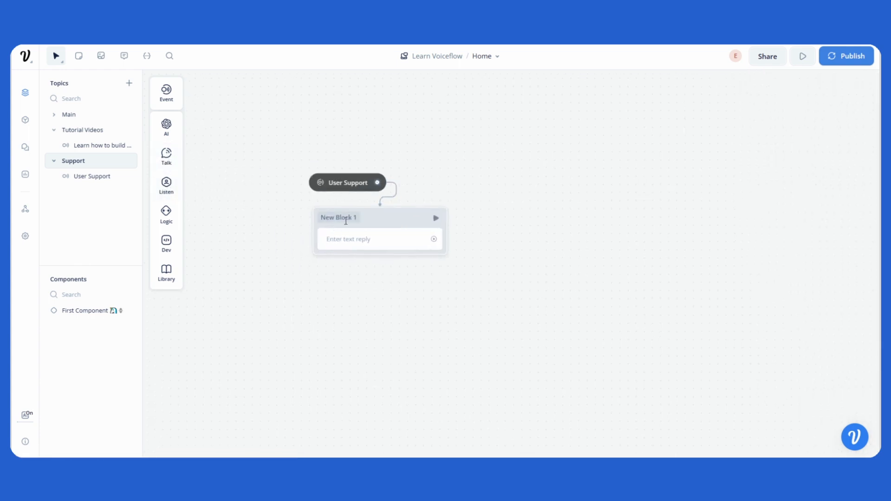
- Set the Support block's text reply to "Contact us via our email."
left_click(379, 244)
left_click(715, 132)
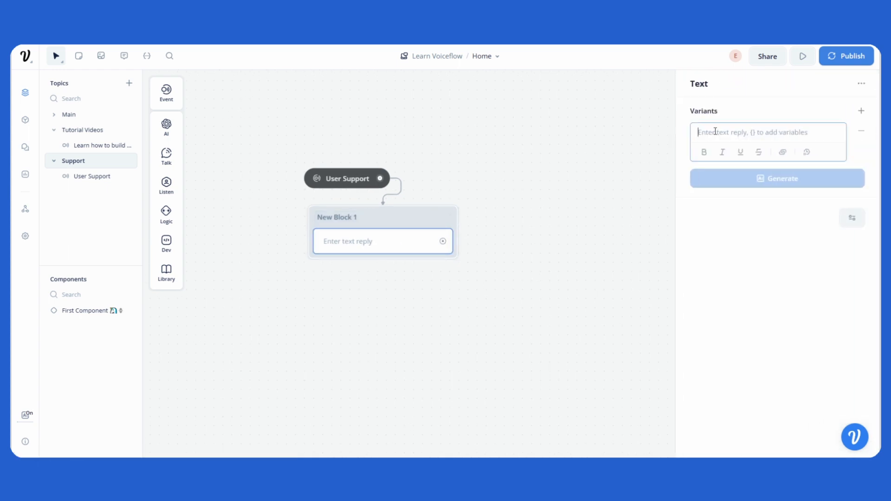
type("Contact us v")
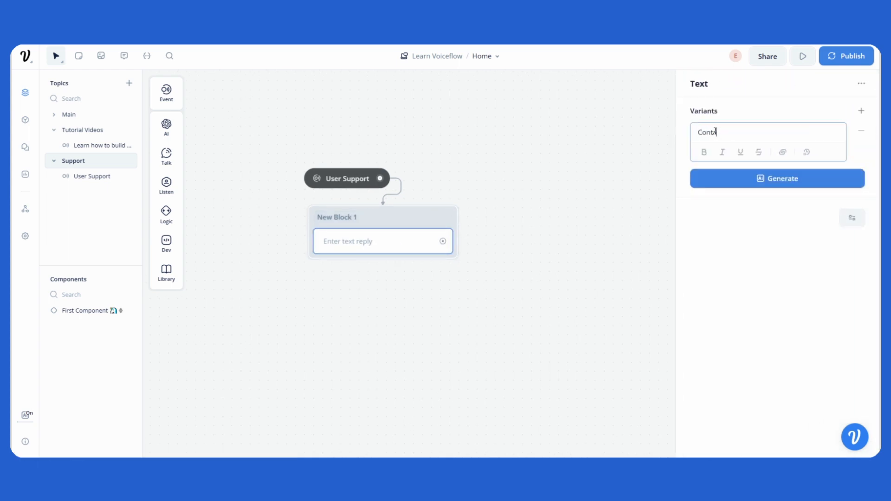
type("ia our email.")
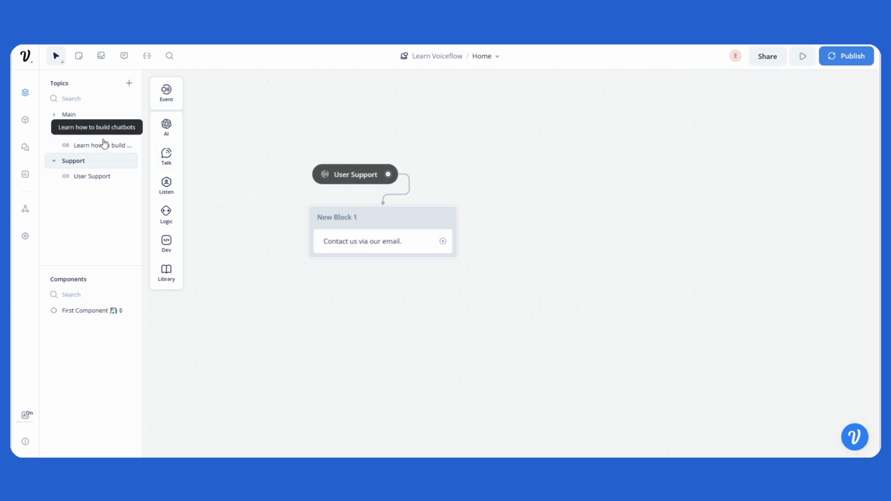
- Add a Buttons listen step under the YouTube text reply in the Tutorial Videos topic
left_click(83, 140)
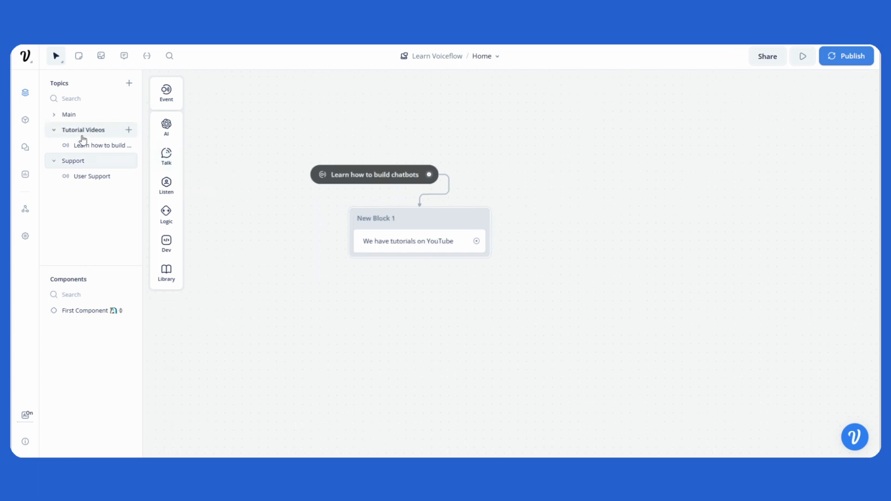
left_click(78, 165)
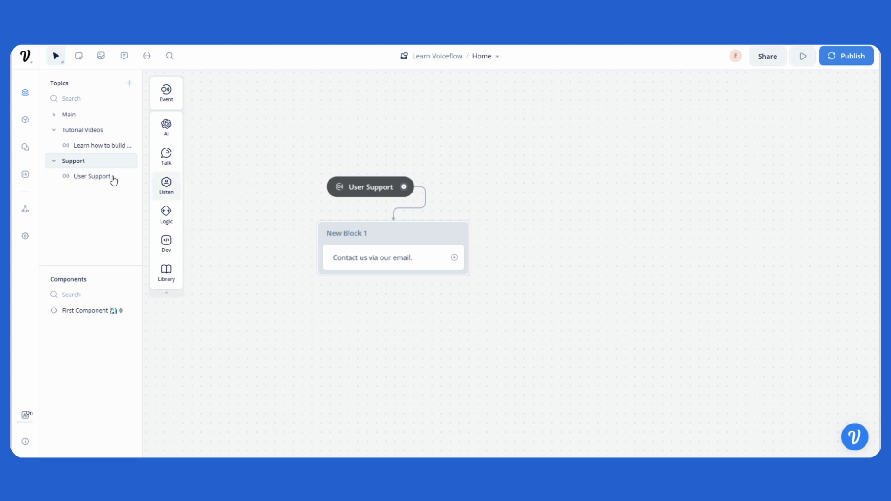
left_click(81, 146)
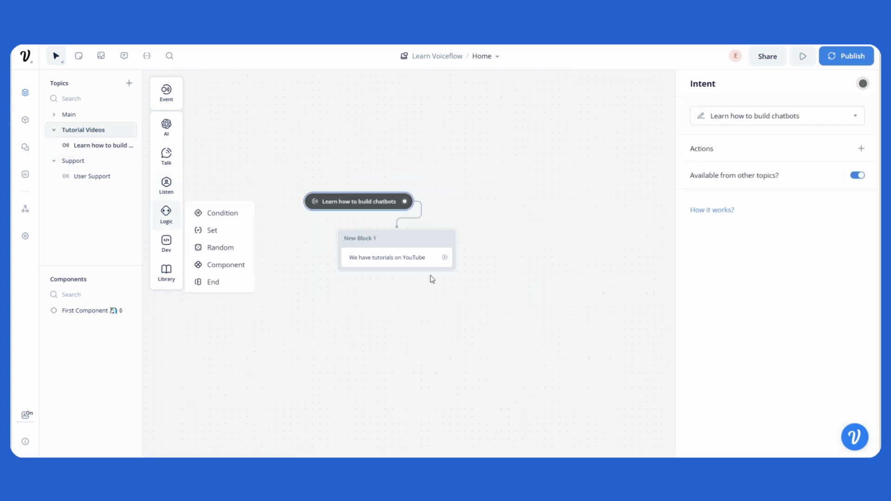
scroll(409, 274, "up", 2)
left_click(383, 295)
left_click_drag(385, 239, 360, 237)
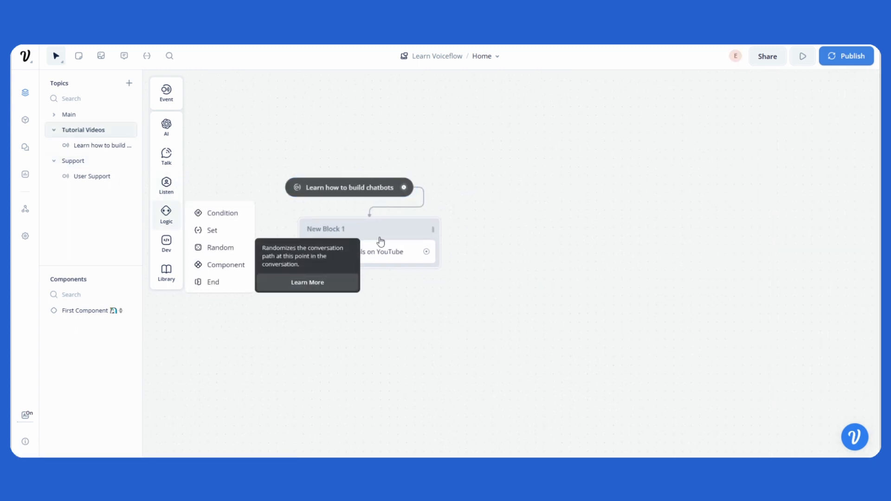
left_click_drag(449, 295, 576, 295)
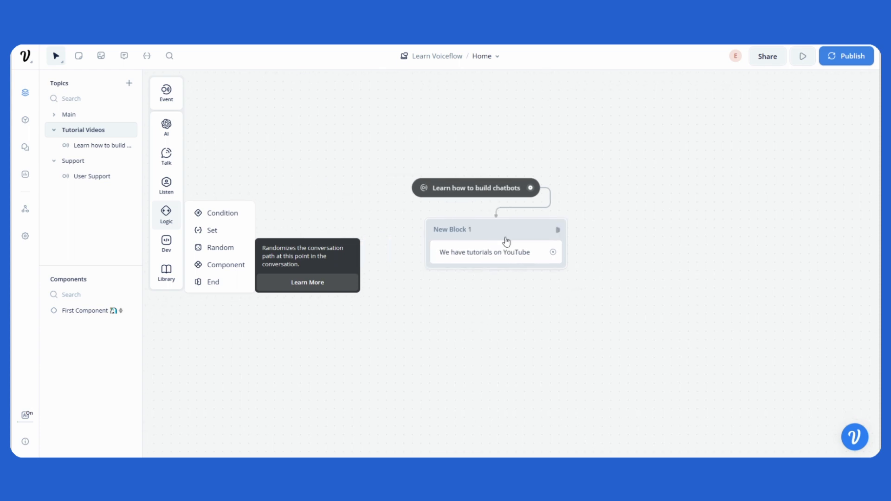
mouse_move(503, 230)
left_mouse_down()
mouse_move(547, 246)
mouse_move(496, 238)
left_mouse_up()
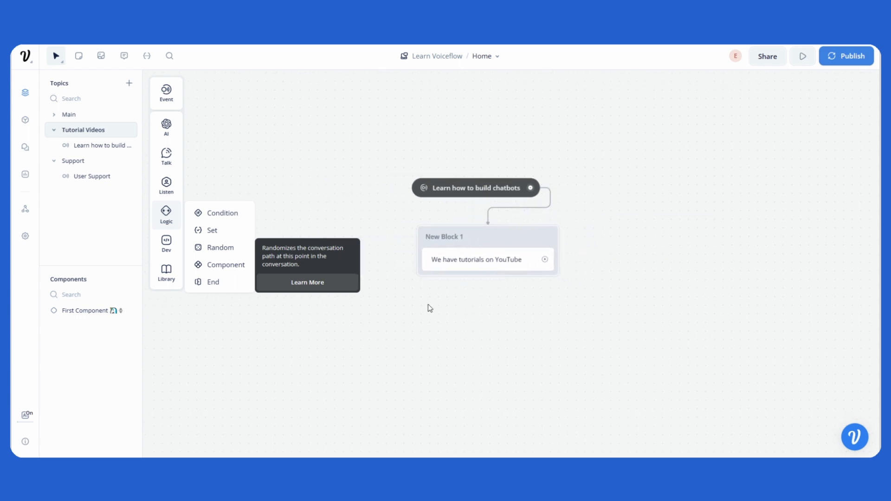
left_click_drag(298, 338, 297, 340)
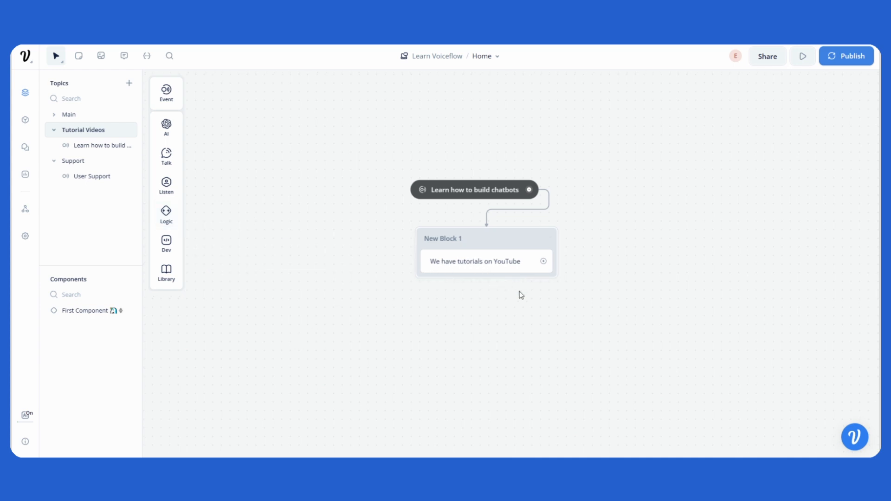
left_click_drag(520, 296, 441, 300)
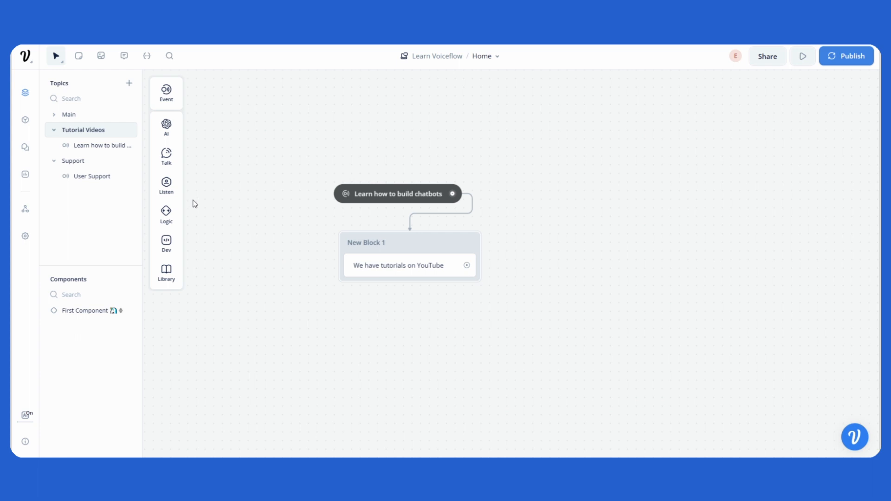
mouse_move(167, 185)
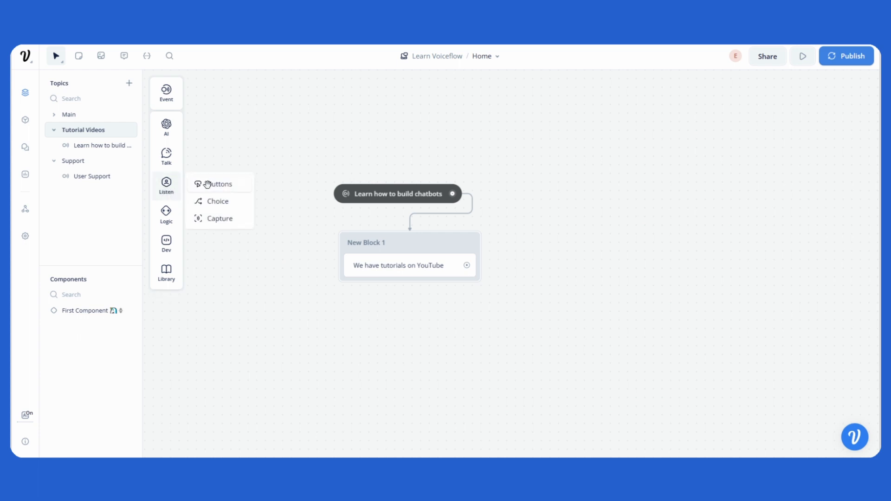
left_click_drag(201, 182, 443, 304)
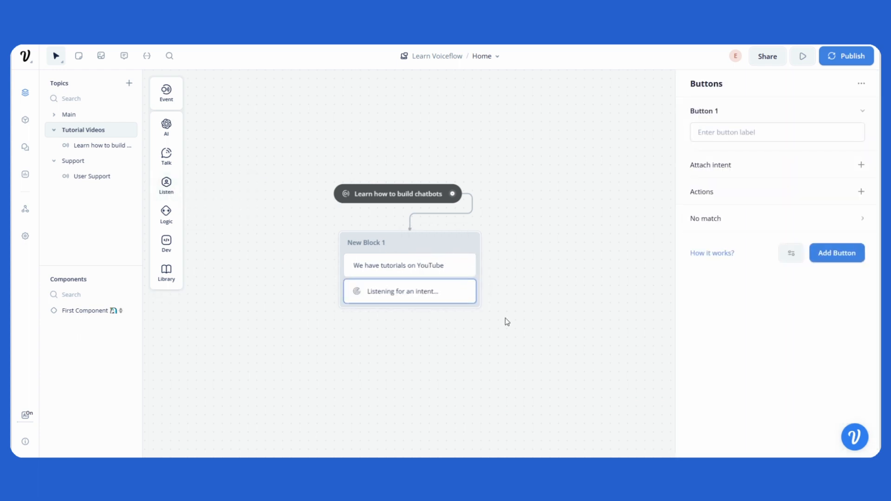
- Add a Buttons listen step under the email text reply in the Support topic
left_click(112, 176)
mouse_move(179, 181)
left_click(362, 186)
mouse_move(167, 157)
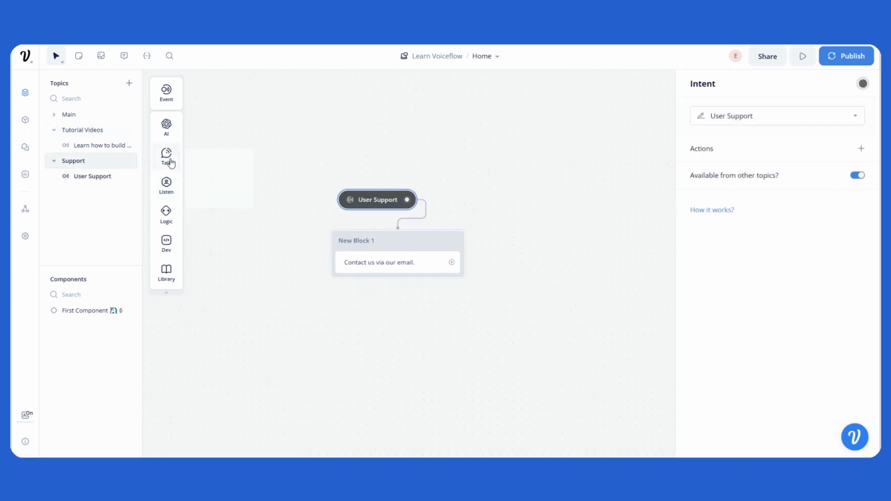
mouse_move(165, 182)
left_click_drag(213, 184, 412, 279)
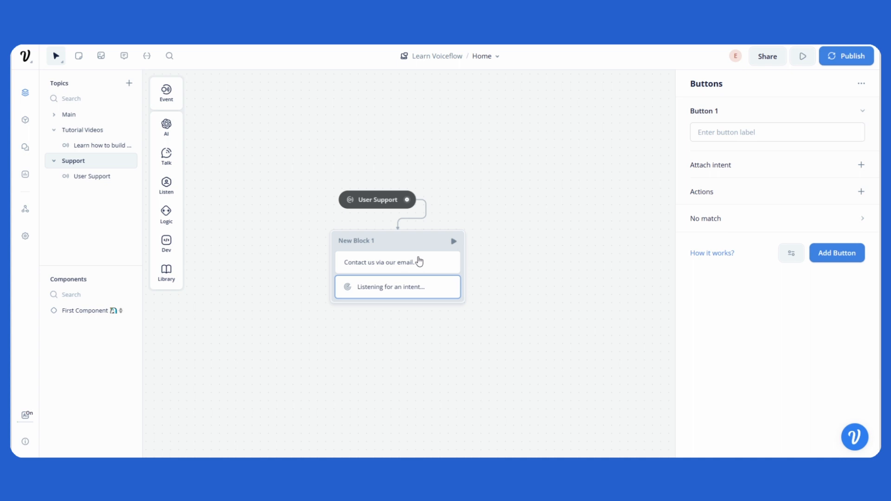
left_click(208, 260)
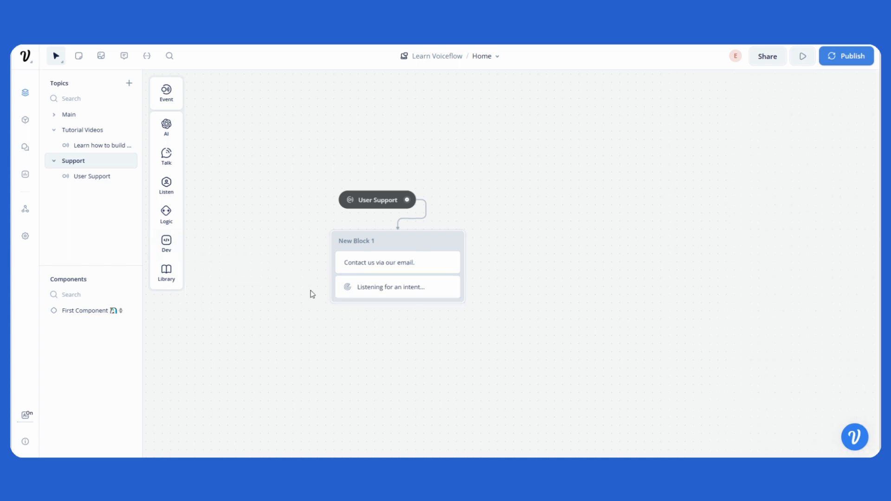
- Open the Main topic and start a prototype test run of the assistant
left_click(64, 118)
scroll(253, 177, "up", 2)
left_click_drag(253, 177, 293, 214)
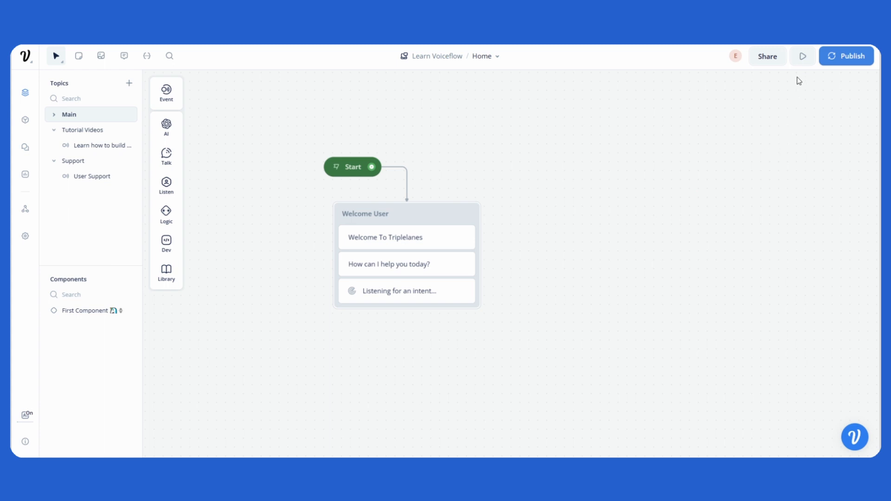
left_click(801, 57)
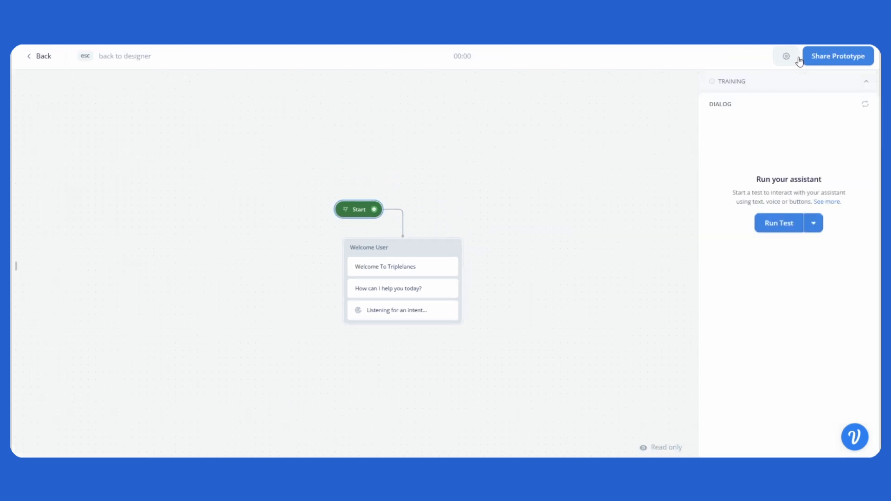
left_click(780, 259)
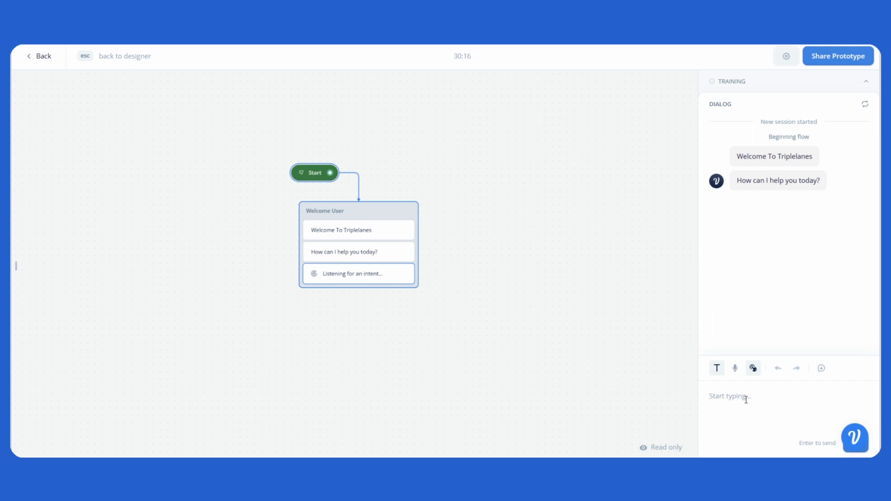
- Send the test messages "Show me how to build a chatbot" and "I need help"
type("Show me how to bn")
type("ild a chatbot")
key("Return")
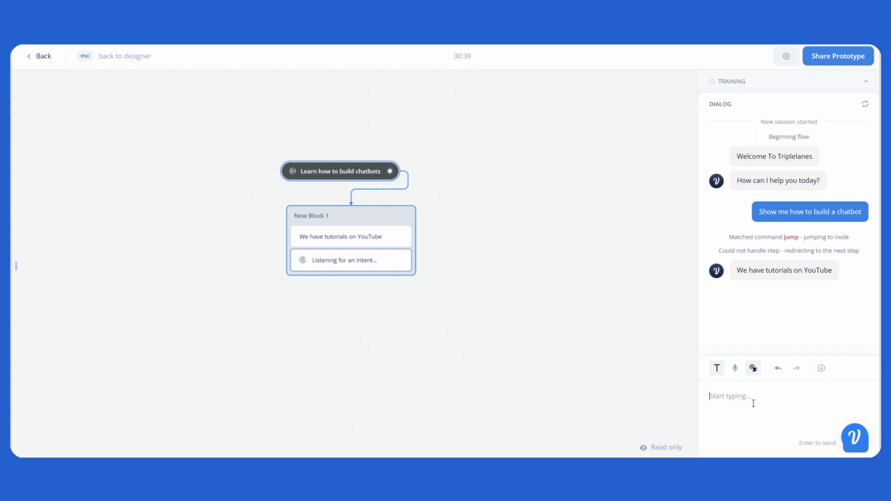
type("I need helpo")
key("Return")
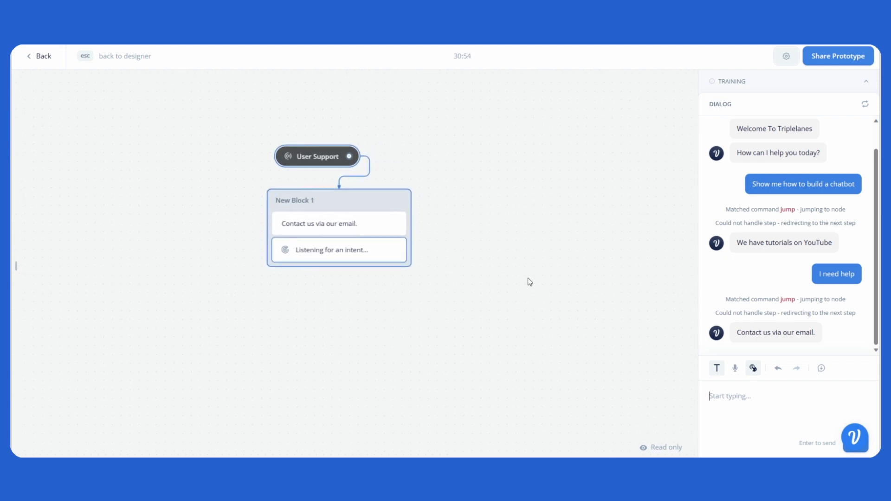
- Return to the designer and review the Support, Main and Tutorial Videos topics on the canvas
key("Escape")
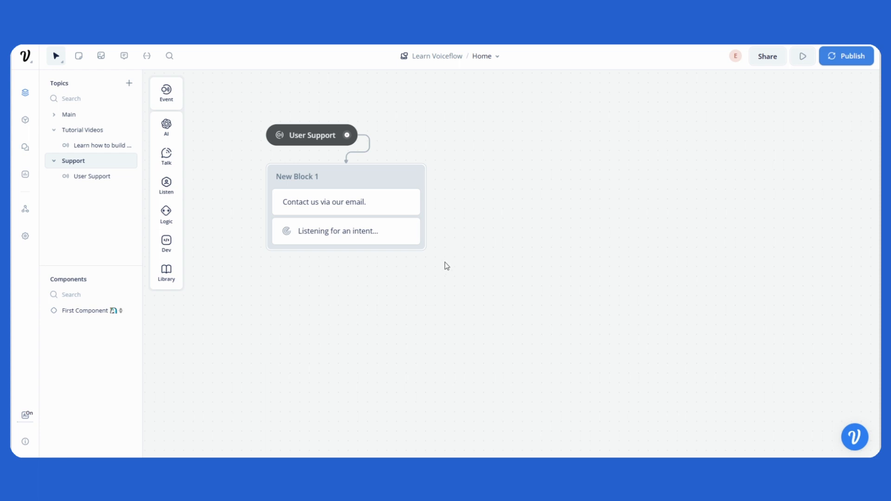
left_click_drag(445, 264, 493, 302)
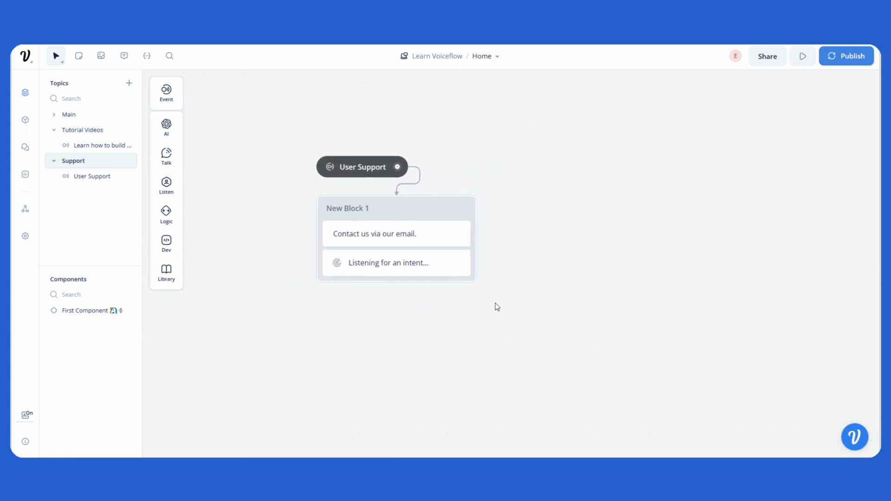
scroll(505, 304, "down", 1)
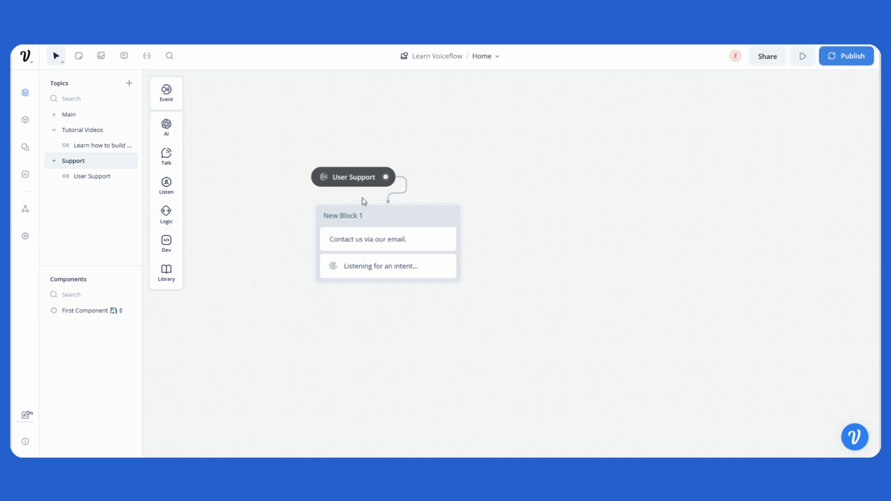
mouse_move(333, 177)
left_mouse_down()
mouse_move(378, 181)
mouse_move(365, 163)
mouse_move(344, 183)
left_mouse_up()
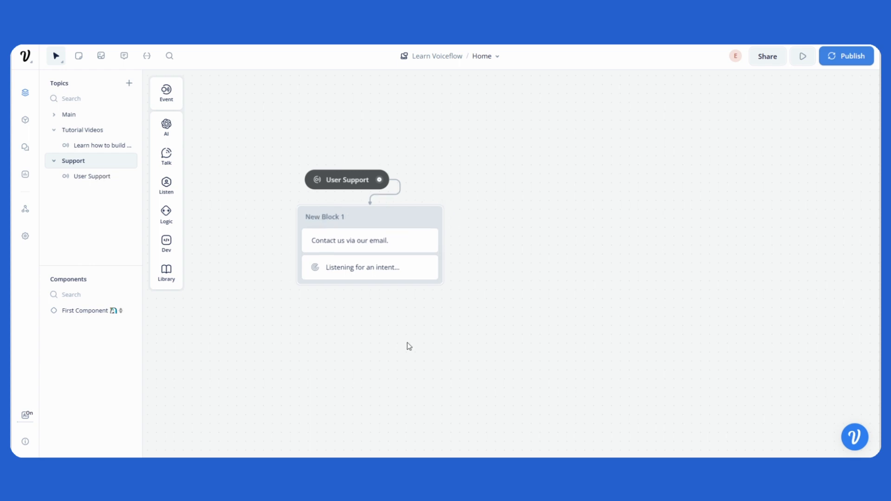
left_click(72, 115)
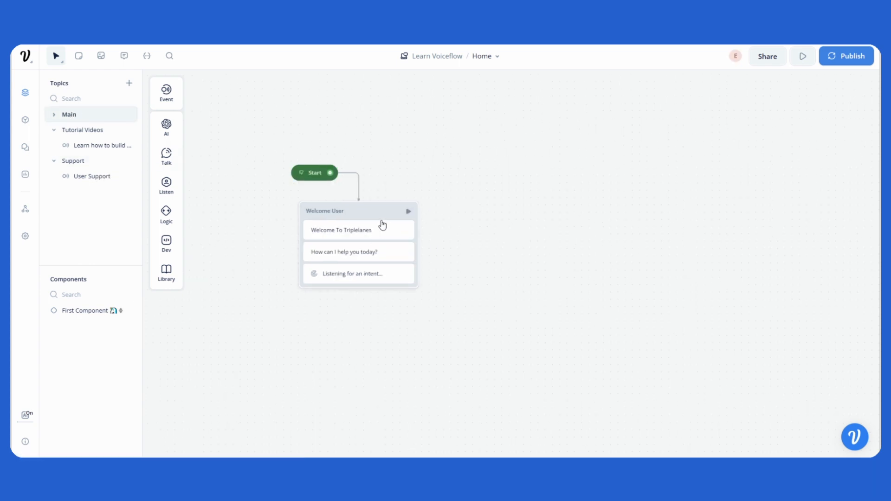
left_click_drag(383, 223, 396, 227)
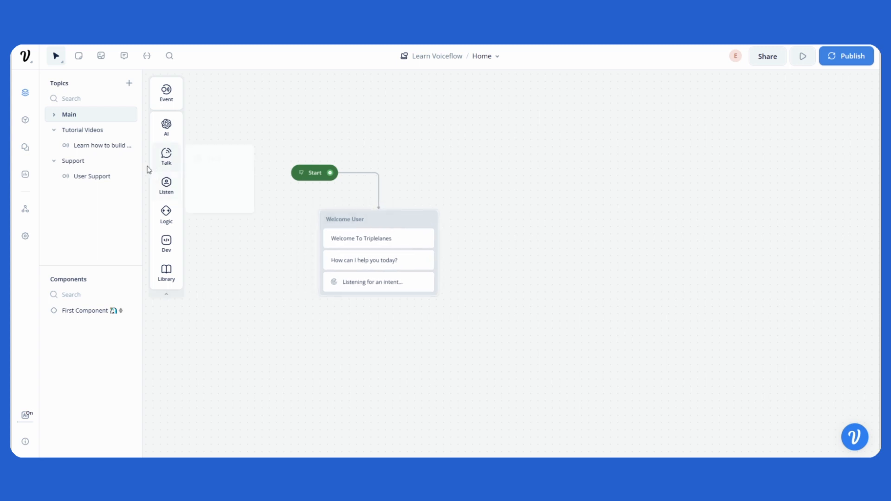
left_click(84, 131)
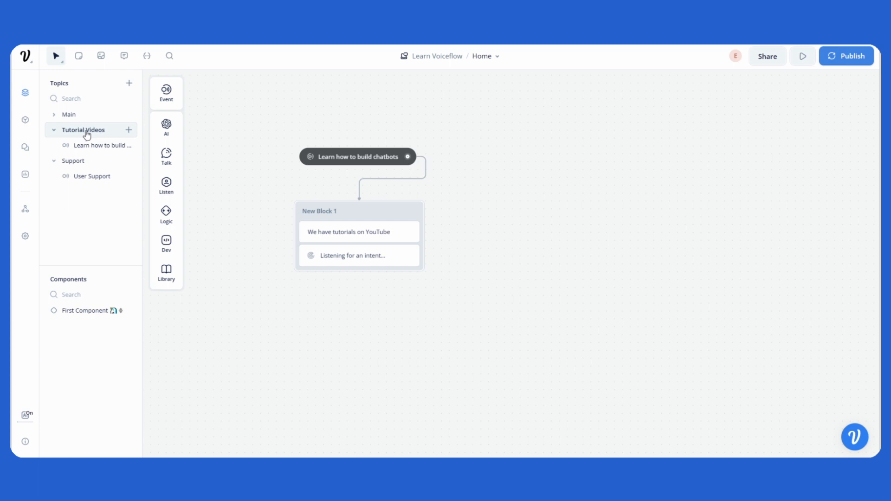
left_click_drag(347, 215, 366, 214)
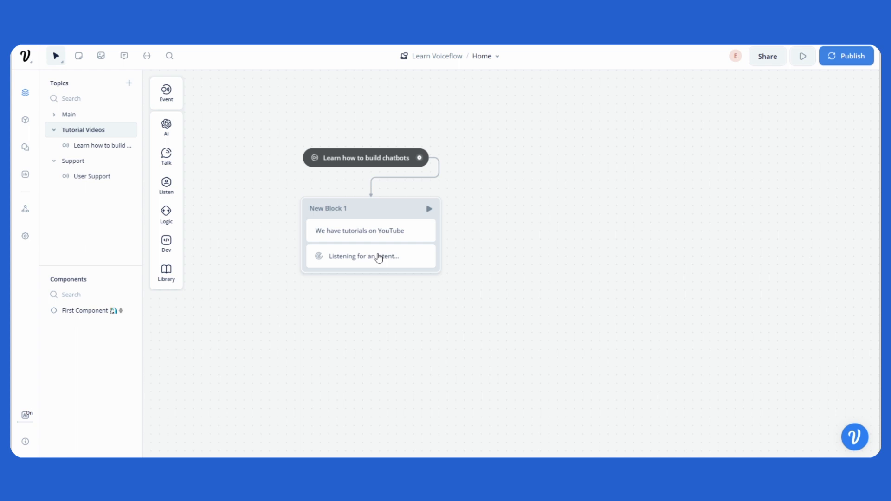
left_click(78, 167)
mouse_move(384, 218)
left_mouse_down()
mouse_move(423, 215)
mouse_move(383, 214)
left_mouse_up()
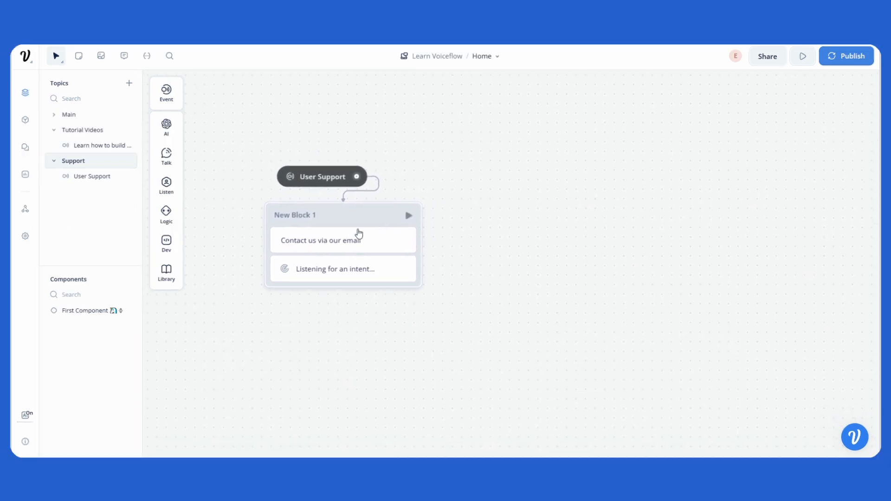
- Change the Support topic's text reply to "What do you need help with"
left_click(345, 244)
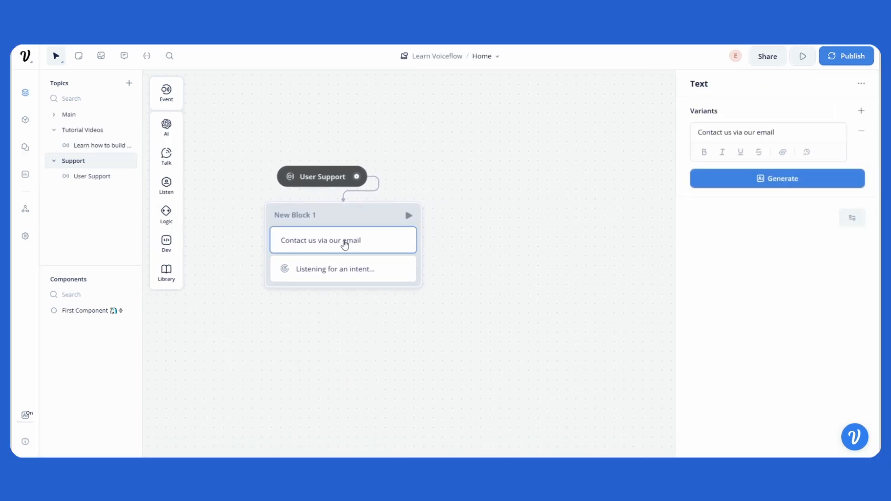
triple_click(757, 133)
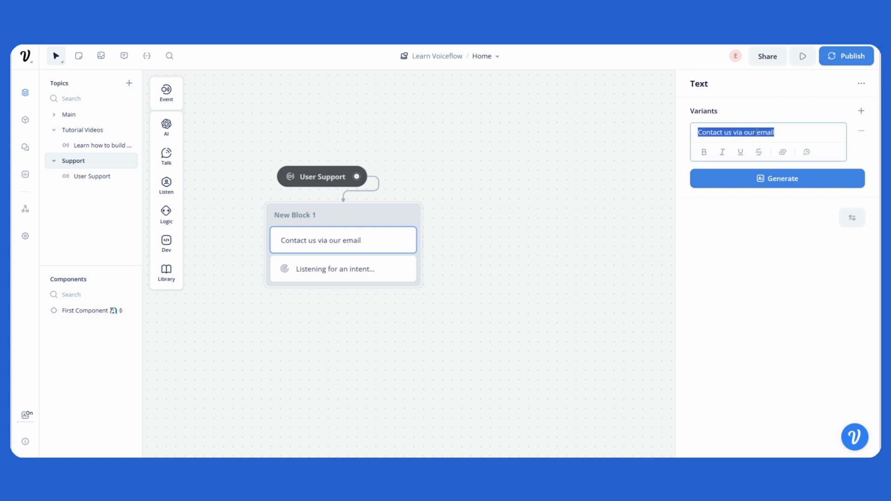
type("Wh")
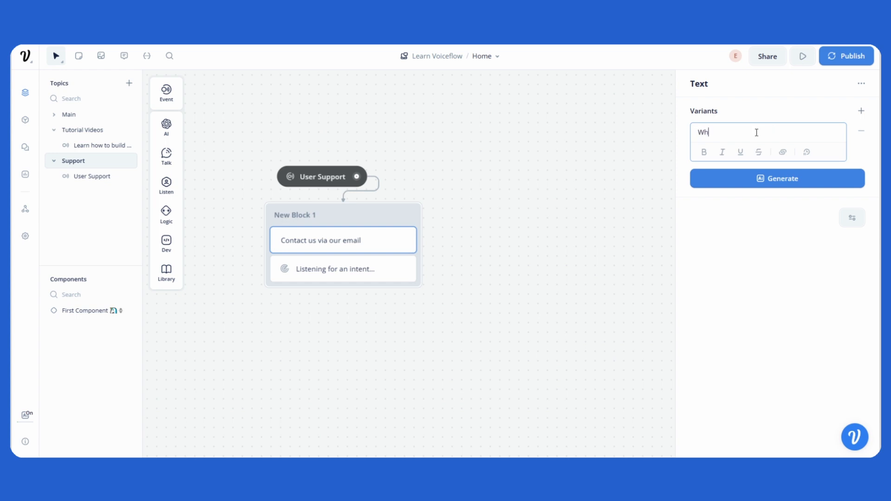
type("at do you need help with")
left_click(548, 151)
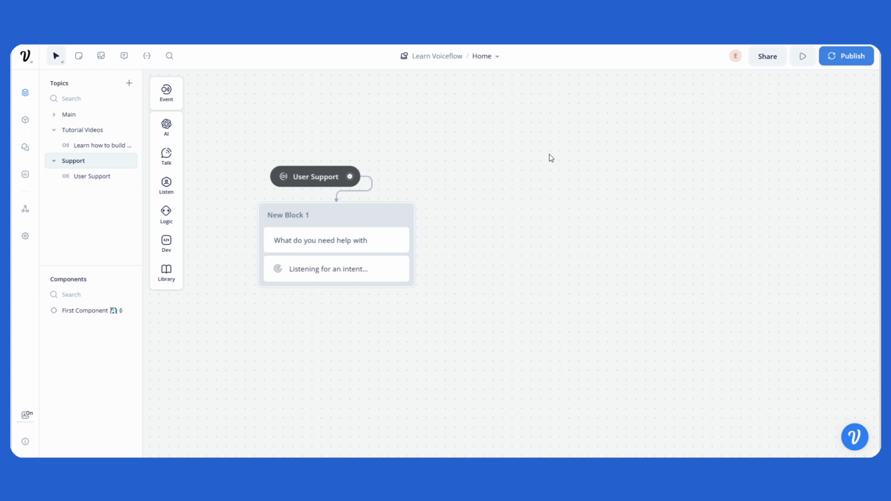
- Add an intent trigger in the Support topic and start a new intent named "Help with voiceflow" described as "user needs help with voiceflow"
mouse_move(173, 99)
left_click_drag(201, 91, 547, 209)
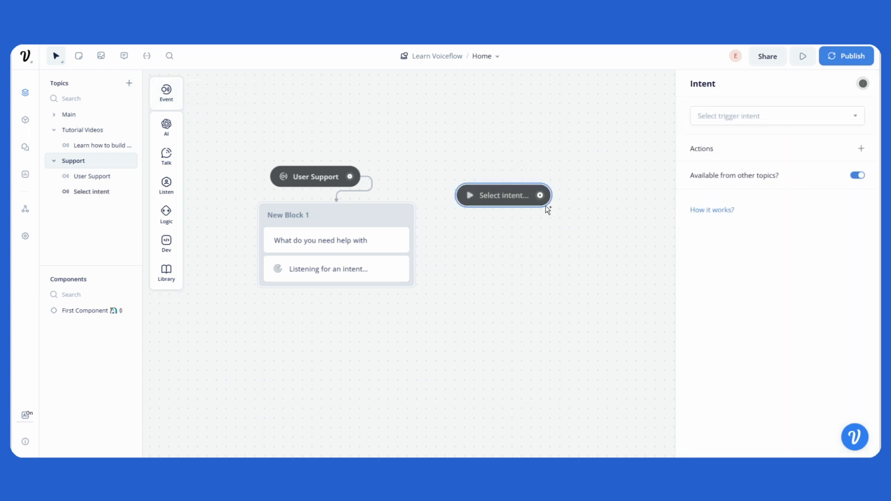
left_click_drag(471, 199, 480, 179)
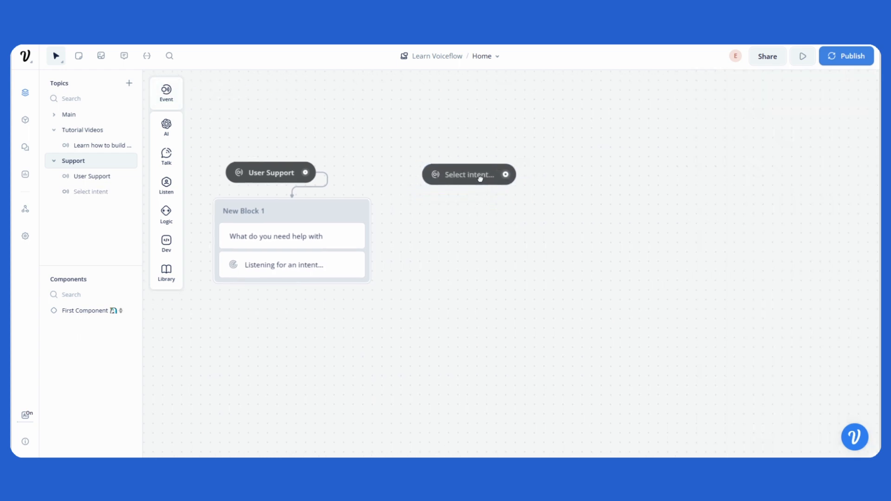
left_click(452, 188)
left_click(777, 116)
left_click(768, 313)
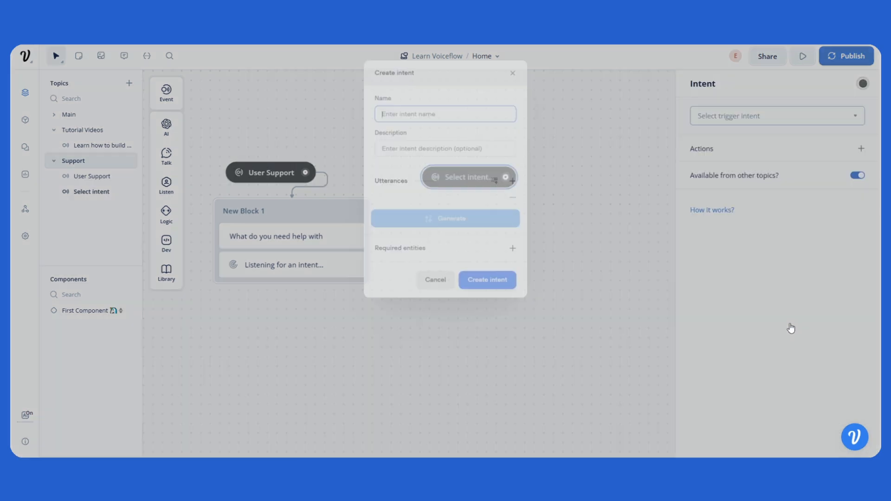
type("Help with voice")
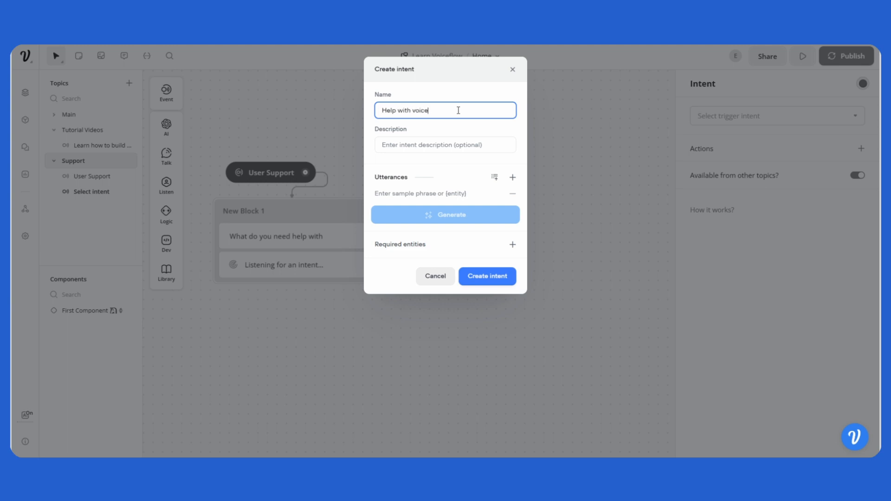
type("flow")
key("Tab")
type("user needs help with")
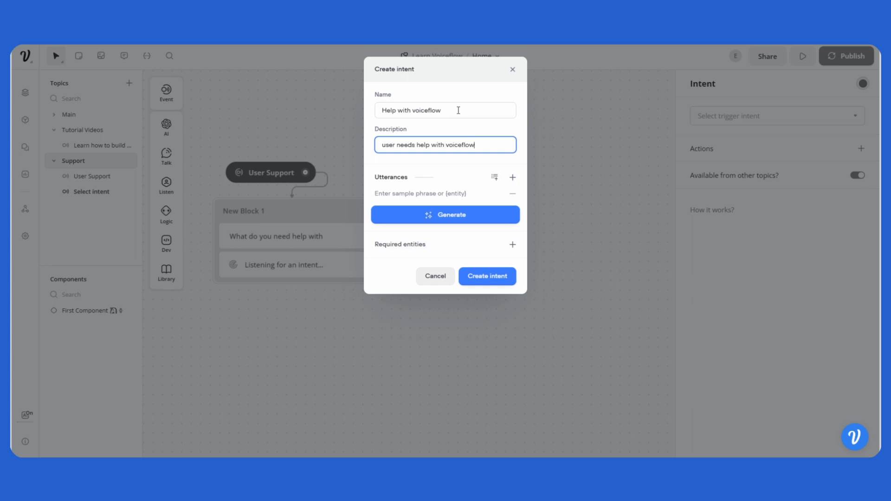
- Add the utterances "Cant get voiceflow to work" and "I need help with voiceflow" to the intent
left_click(436, 193)
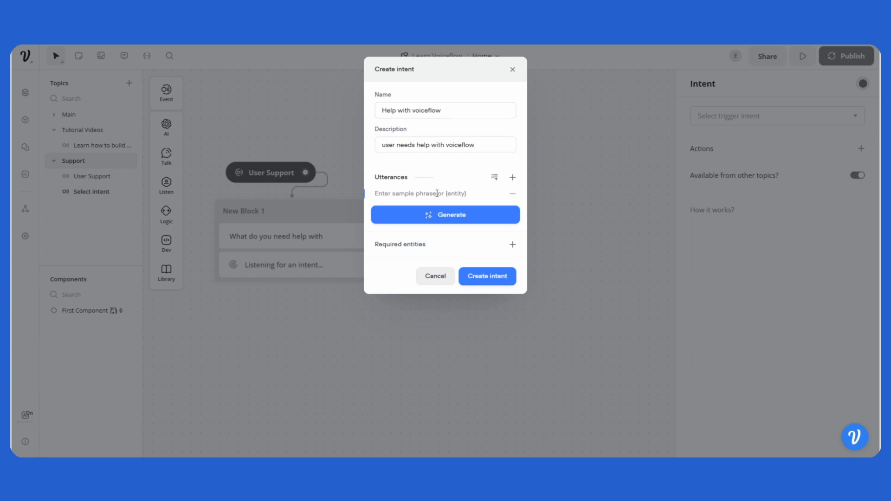
type("Cant get voiceflow to work")
key("Return")
type("I nee")
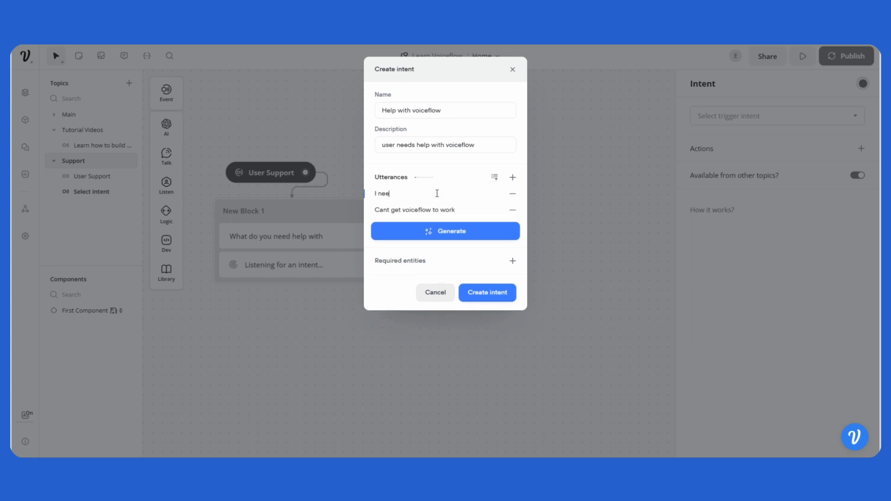
type("d helpo ")
type("woth")
key("BackSpace")
key("BackSpace")
key("BackSpace")
key("BackSpace")
type("ith voice")
key("Return")
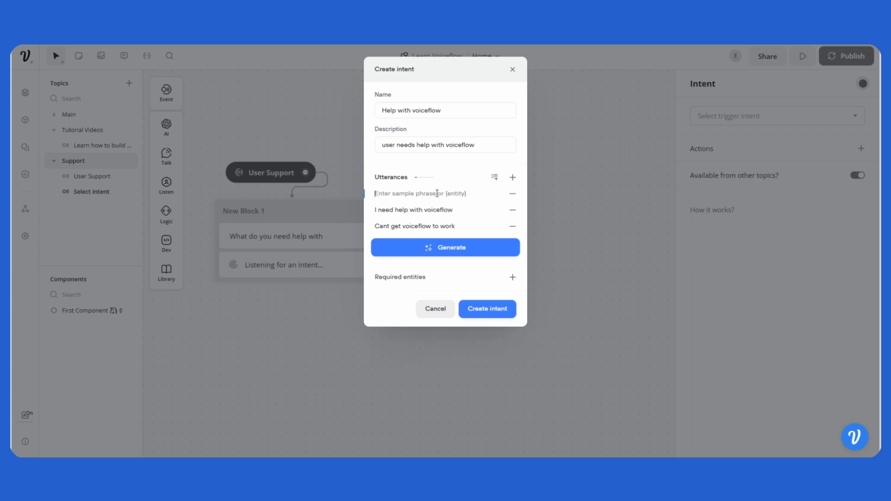
- Generate 5 sample phrases and create the "Help with voiceflow" intent
left_click(453, 254)
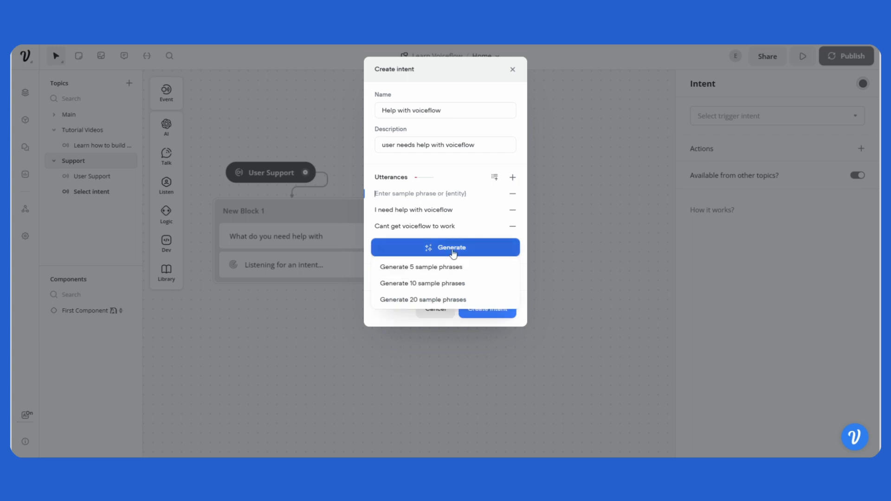
left_click(446, 271)
left_click(498, 405)
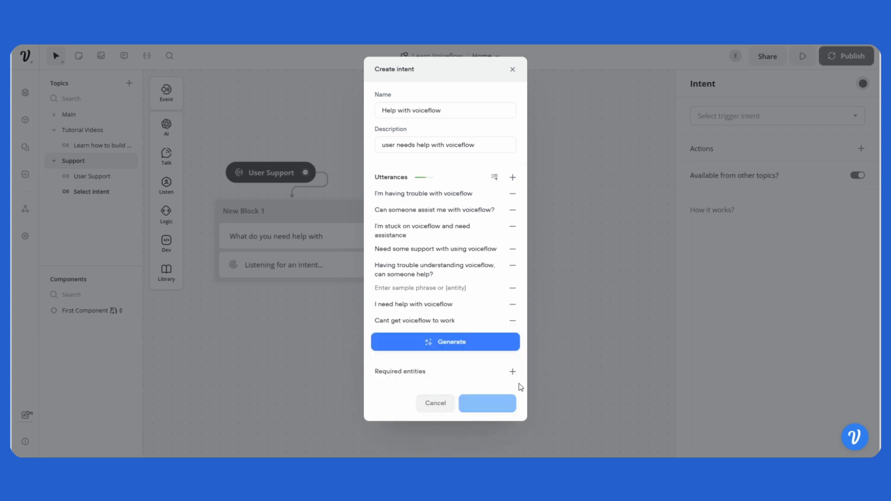
left_click_drag(483, 312, 468, 312)
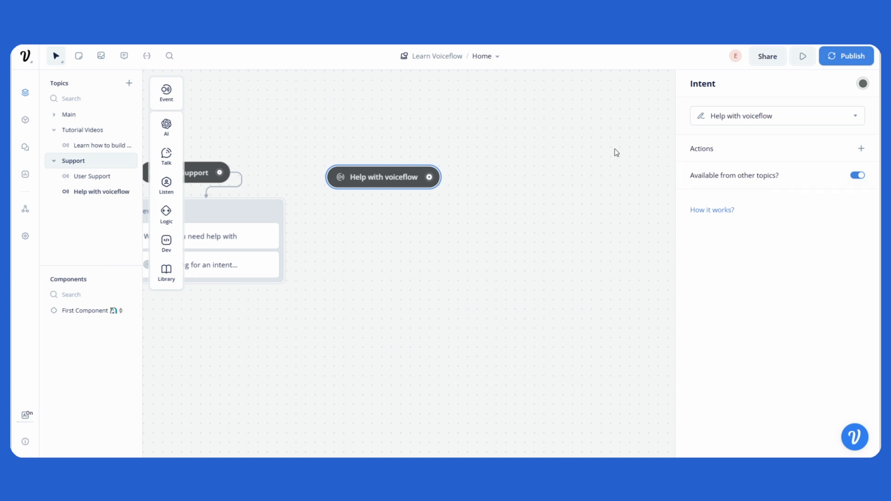
- Add another intent trigger and start a new intent named "Email Support" described as "user wants to email us"
mouse_move(163, 92)
left_click_drag(199, 91, 555, 172)
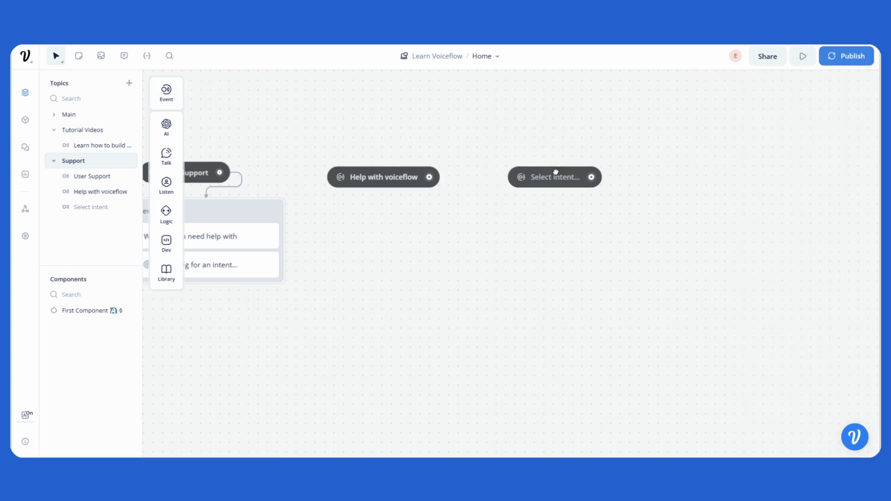
left_click(556, 181)
left_click(775, 117)
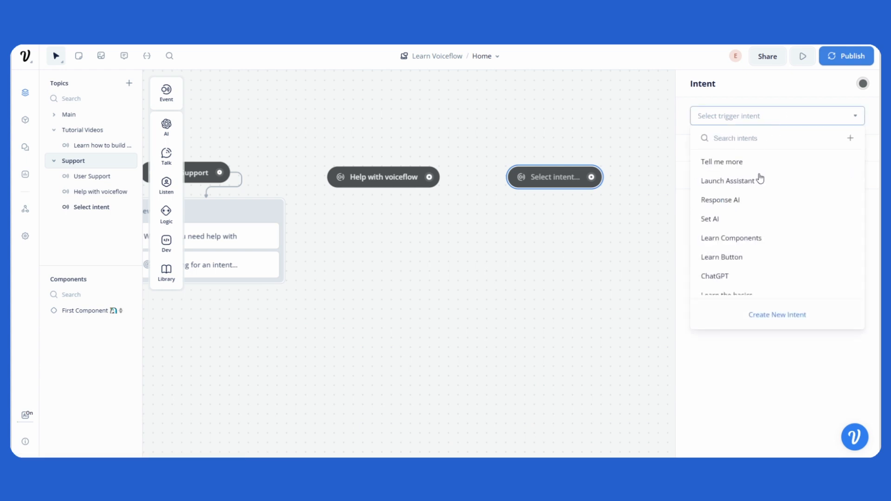
left_click(777, 315)
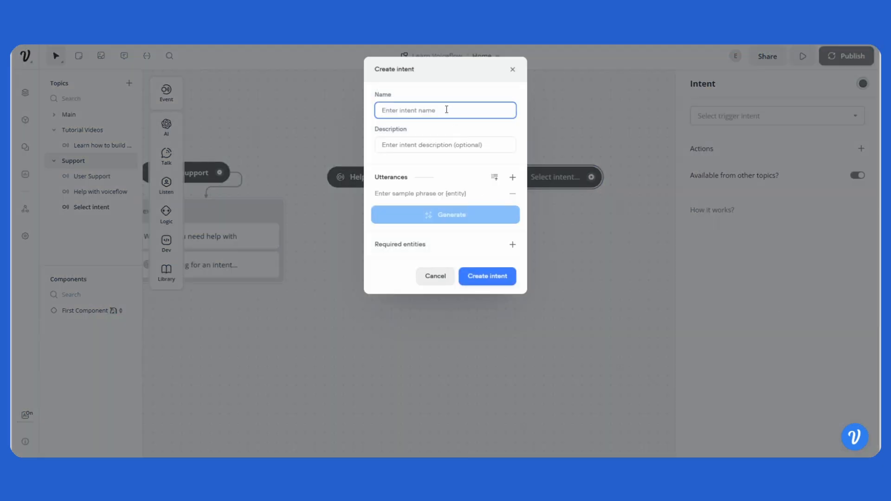
type("Email Support")
key("Tab")
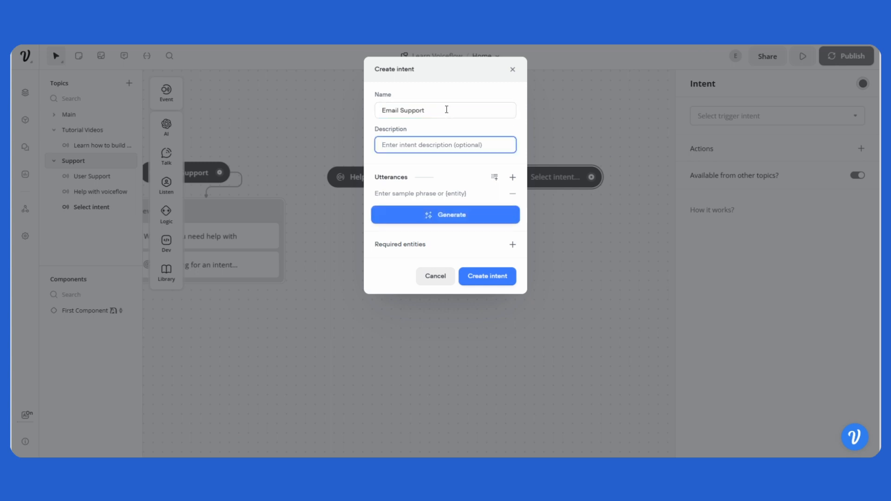
type("user wants to email us")
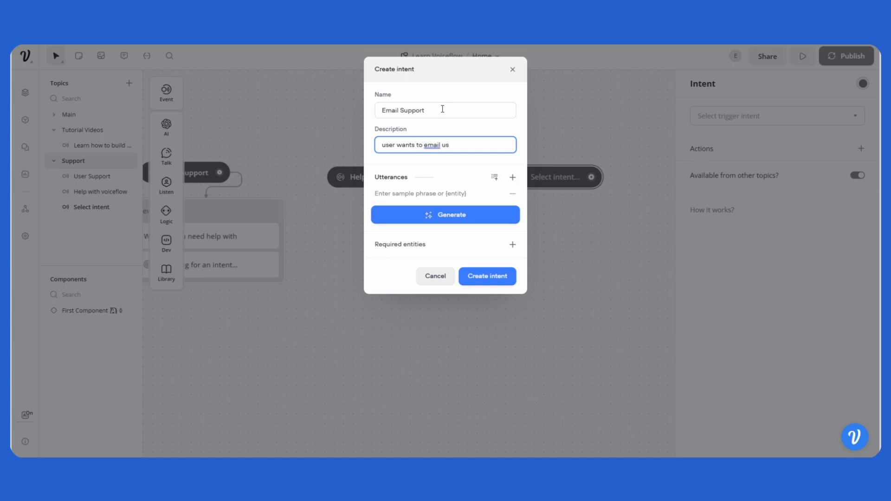
- Add the utterances "I want to email support", "Can I email support" and "I need help via email"
left_click(438, 192)
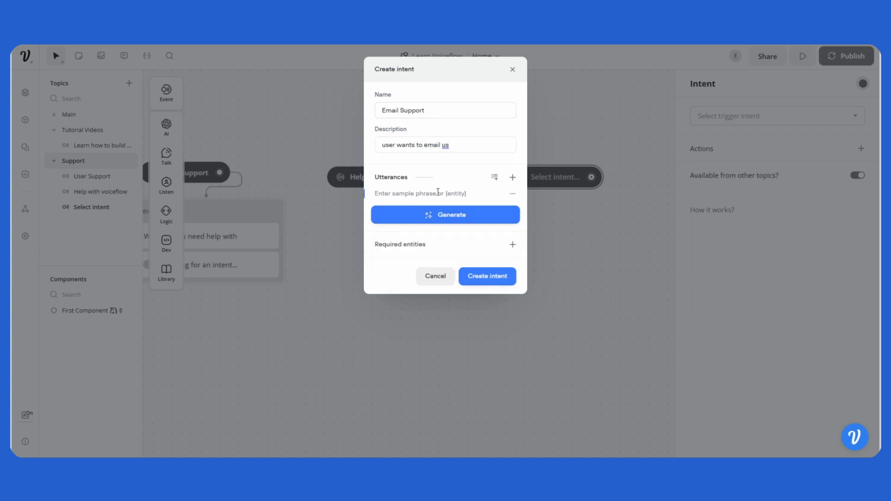
type("I want to email support")
key("Return")
type("q")
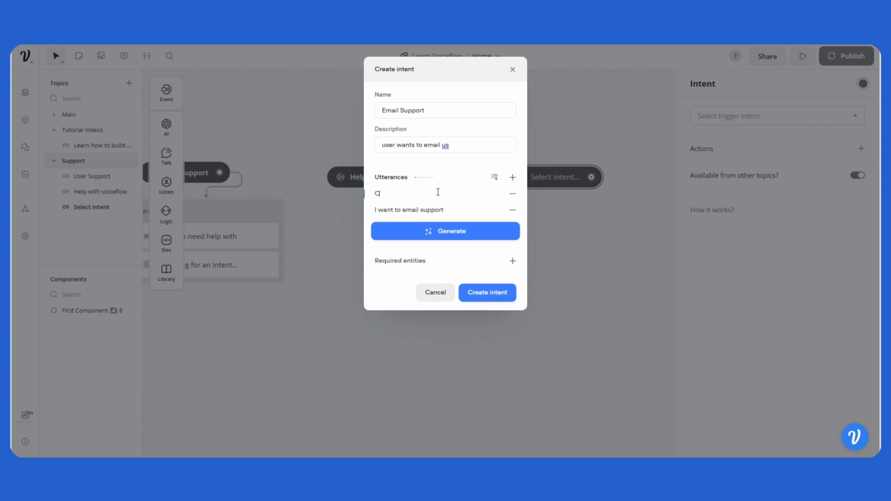
type("an I email support")
key("Return")
type("I nee")
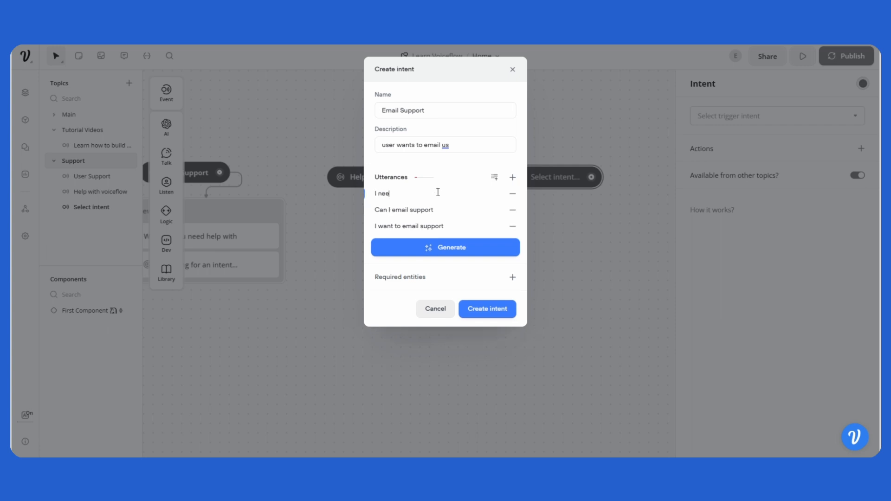
type("d help via email")
key("Return")
- Generate 5 sample phrases and create the "Email Support" intent
left_click(453, 265)
left_click(454, 268)
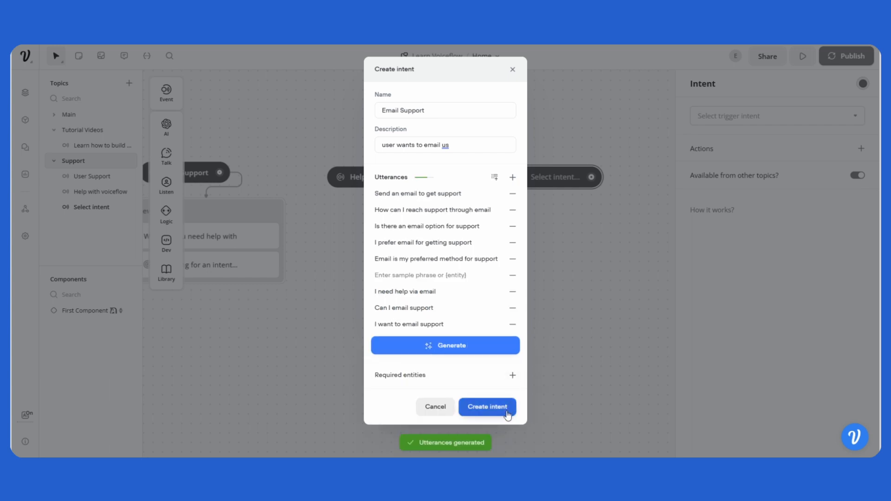
left_click(505, 407)
mouse_move(396, 240)
left_mouse_down()
mouse_move(422, 242)
mouse_move(388, 247)
left_mouse_up()
- Add a Text step to the canvas as a new block below the triggers
mouse_move(167, 157)
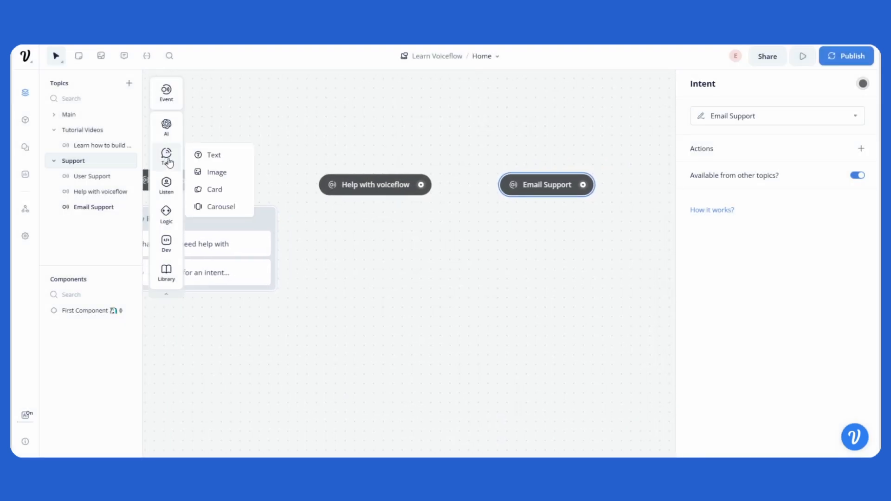
left_click_drag(215, 154, 404, 251)
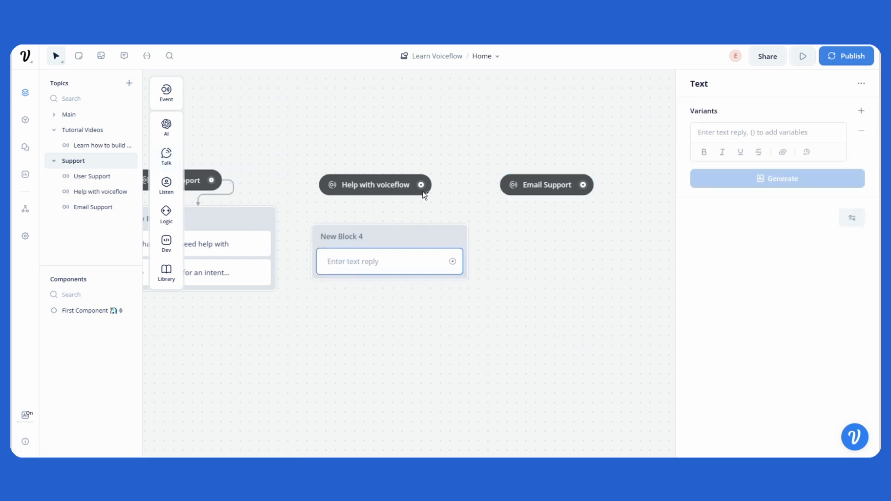
- Connect the "Help with voiceflow" trigger to New Block 4 and give its text reply "Sure thing!, we can help you setup voiceflow"
left_click_drag(421, 185, 451, 227)
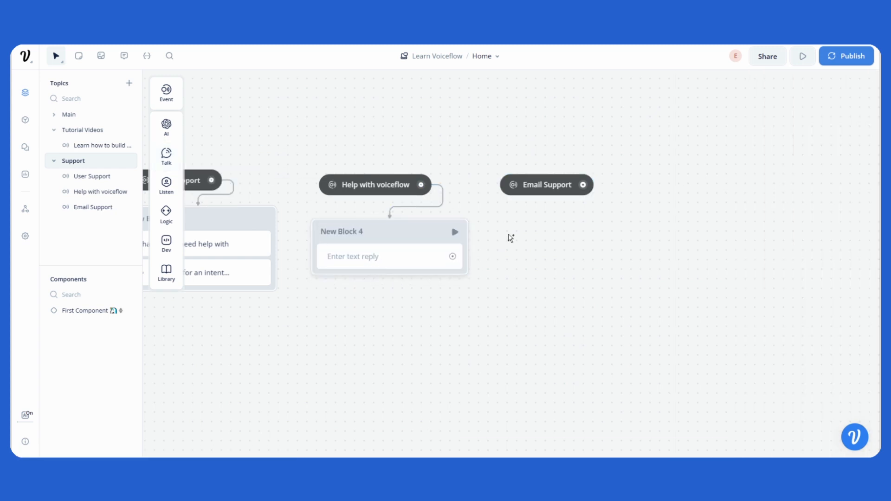
left_click(374, 260)
left_click(751, 128)
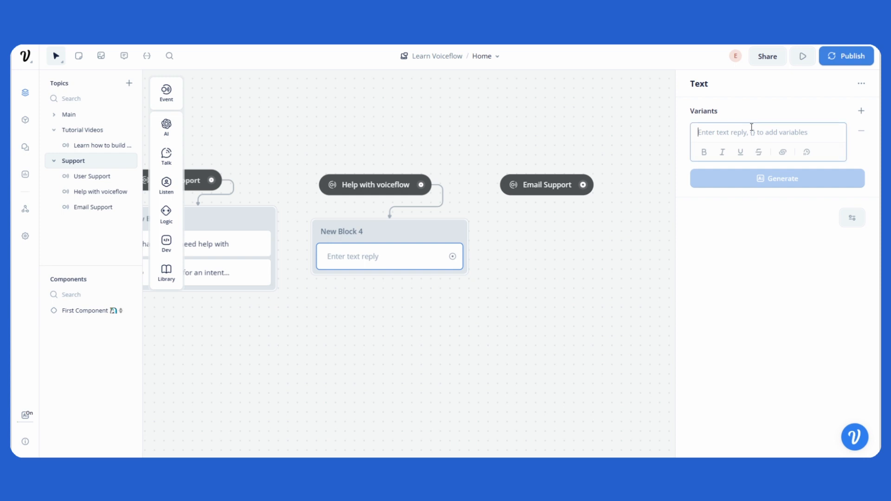
type("Sure th")
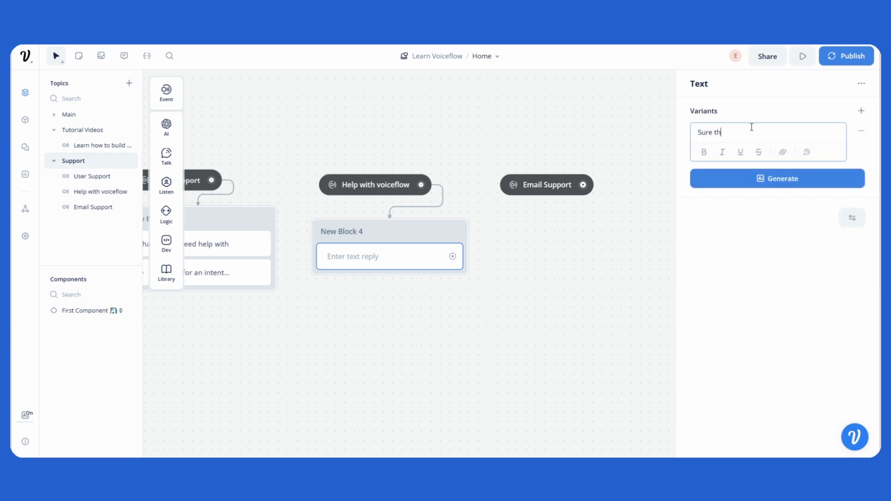
type("ing!, we can help you setup voiceflow")
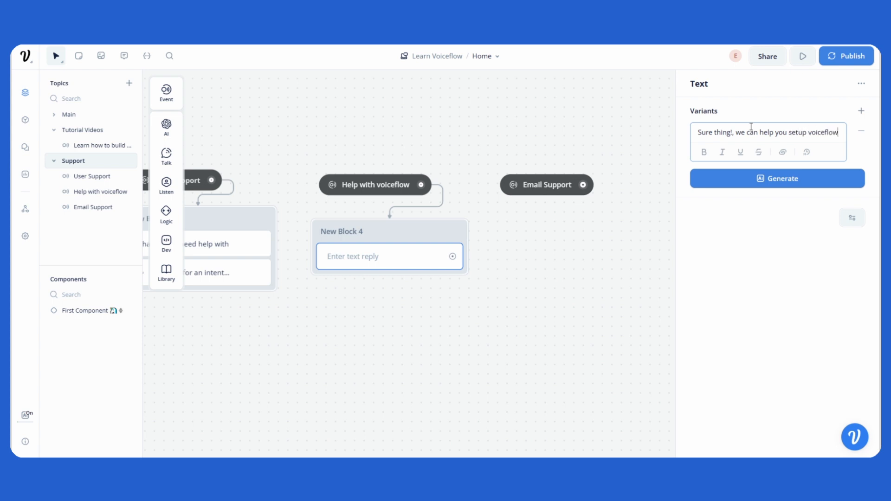
left_click(559, 226)
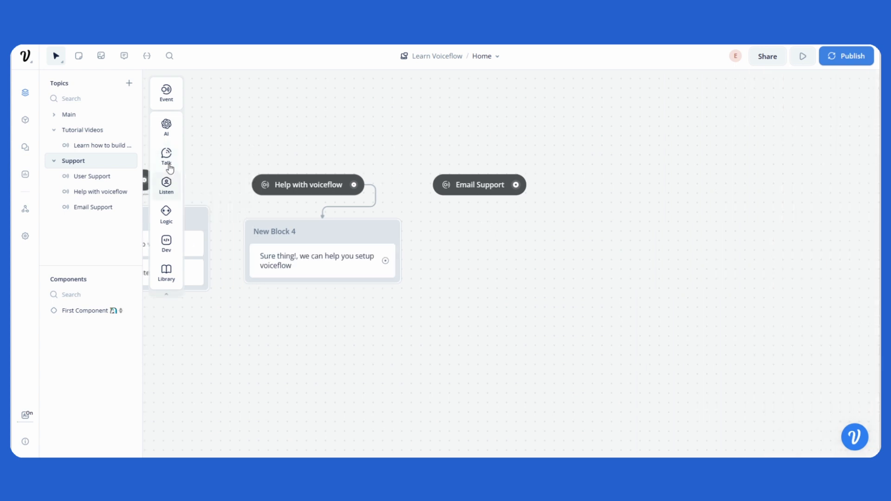
- Add a Text block connected to the "Email Support" trigger replying "Please send your support request via this email"
mouse_move(190, 160)
left_click_drag(203, 154, 509, 237)
left_click_drag(515, 185, 511, 248)
left_click(729, 135)
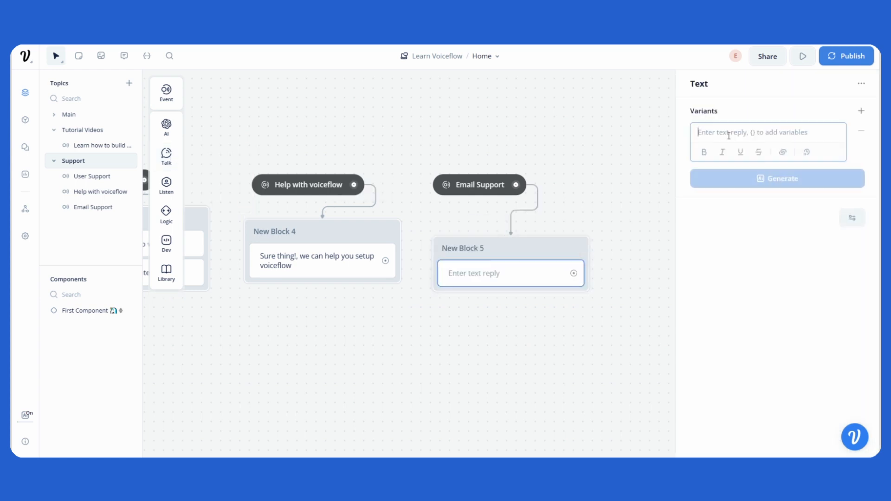
type("Please send")
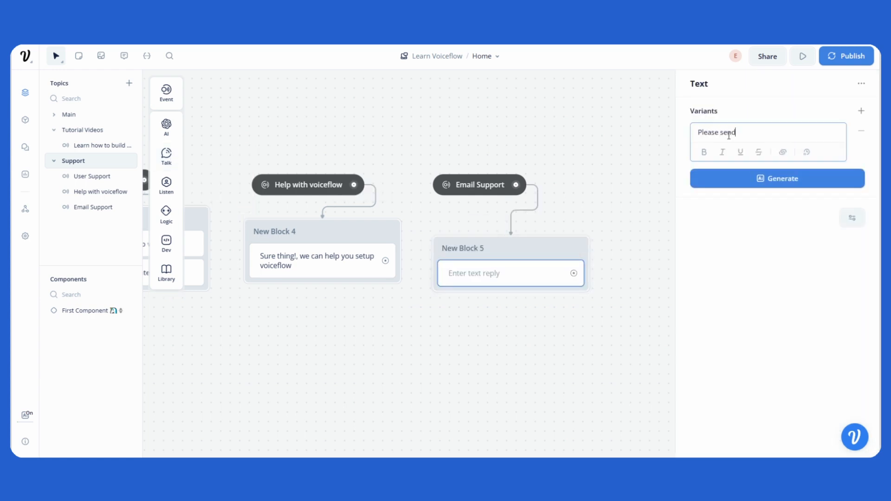
type(" your support request via this email")
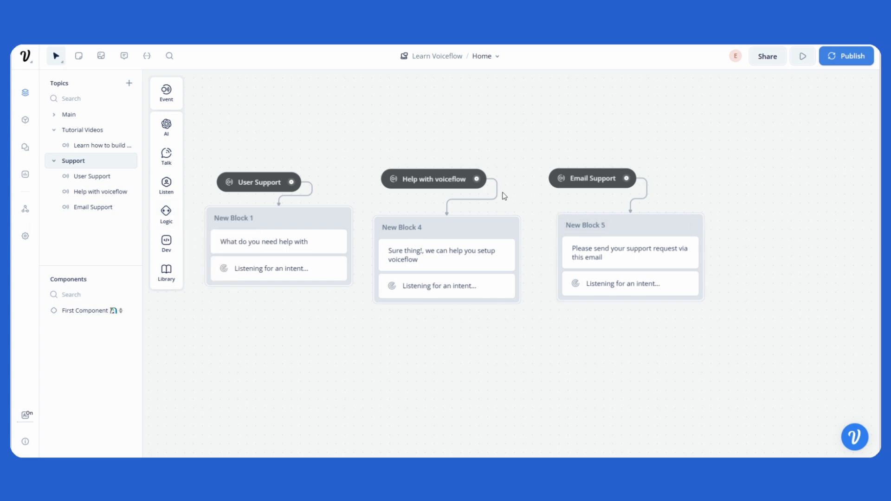
- Align the "Help with voiceflow" and "Email Support" triggers above their blocks within the Support topic
mouse_move(450, 182)
left_mouse_down()
mouse_move(469, 186)
mouse_move(463, 174)
mouse_move(442, 177)
left_mouse_up()
left_click_drag(582, 182, 594, 179)
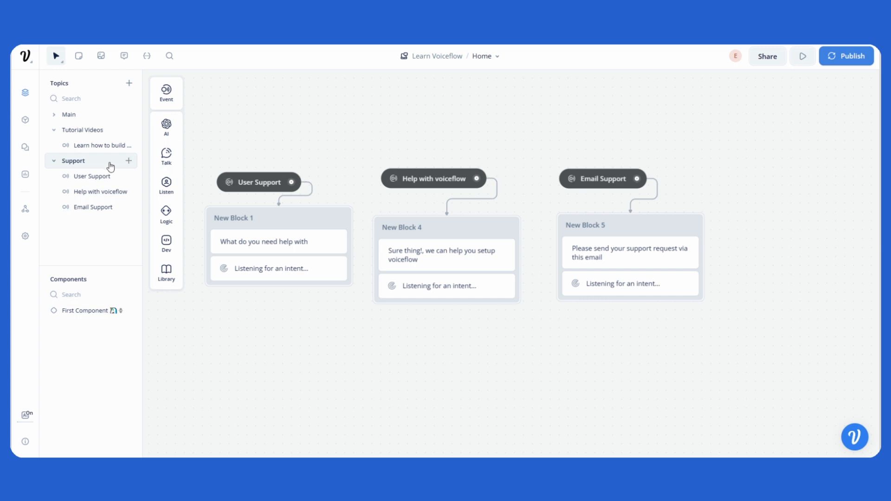
left_click(94, 130)
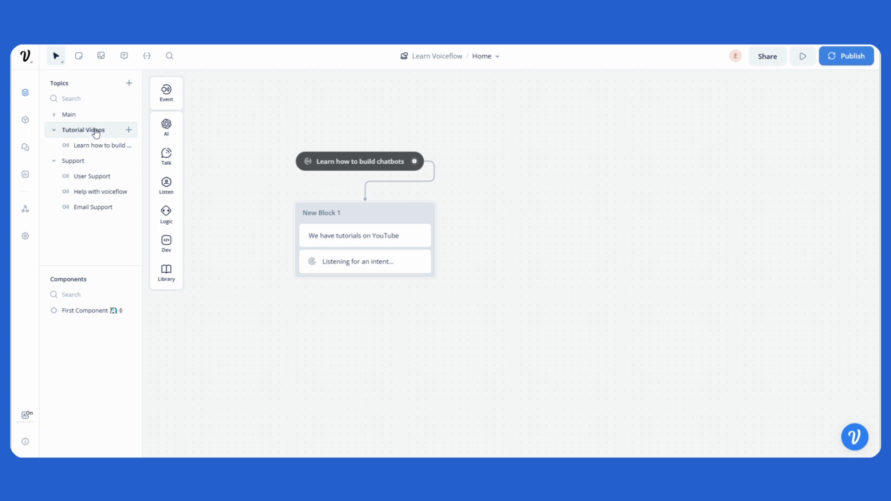
left_click(77, 162)
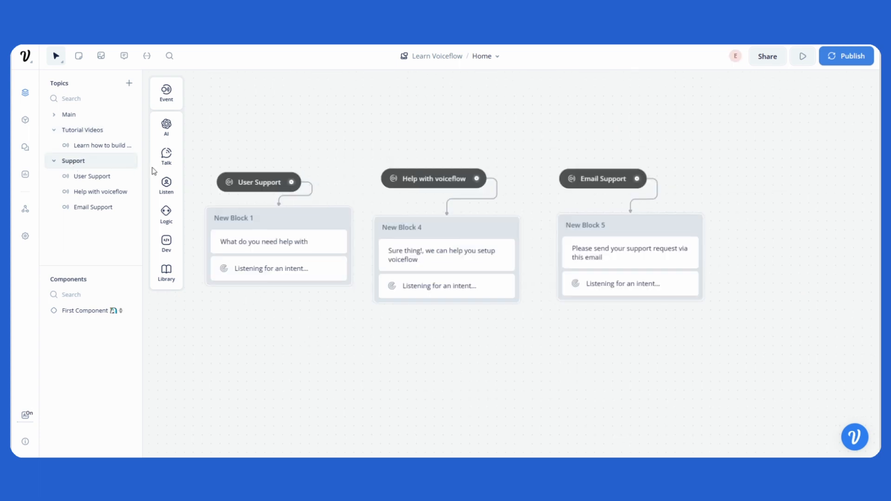
- Turn off "Available from other topics?" for both the "Help with voiceflow" and "Email Support" intents
left_click(435, 180)
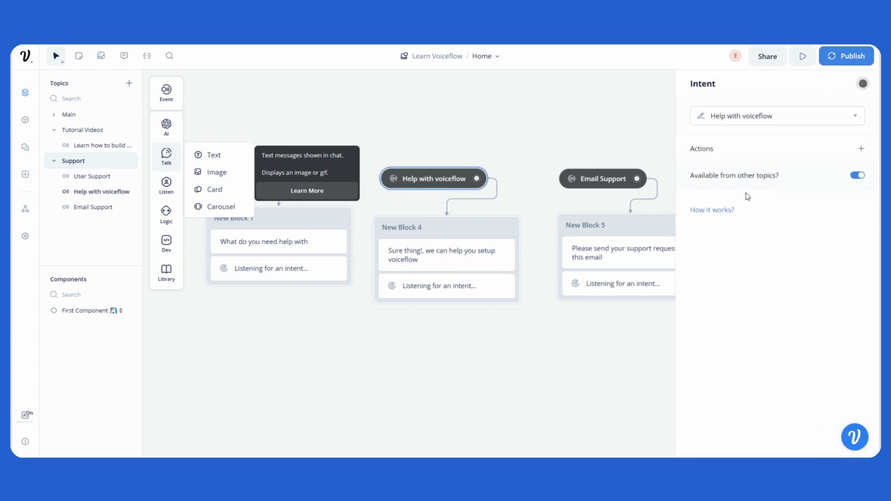
mouse_move(768, 187)
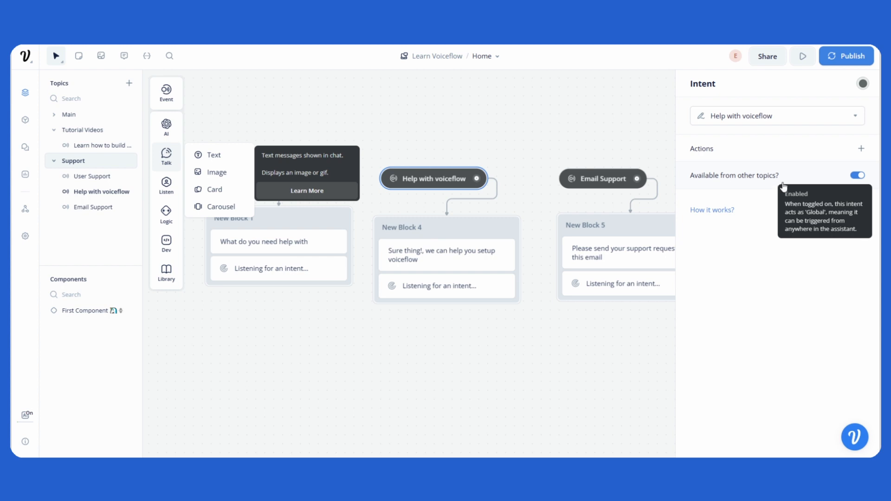
left_click(857, 176)
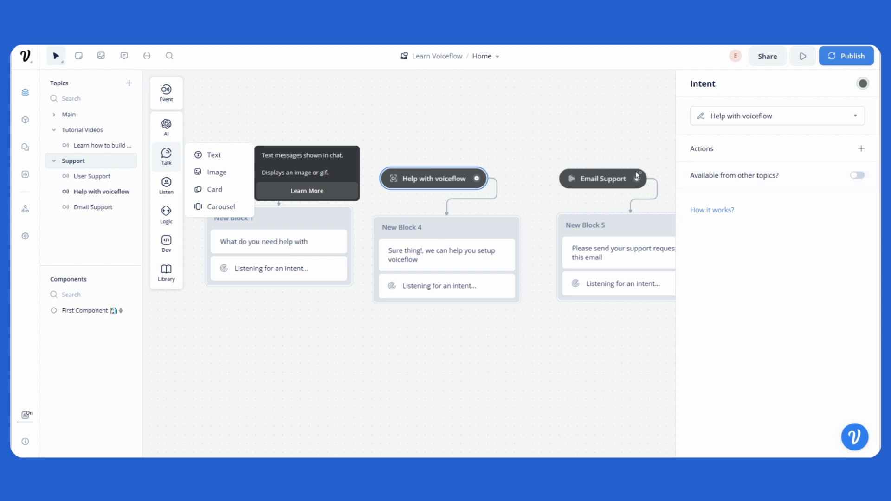
left_click(603, 179)
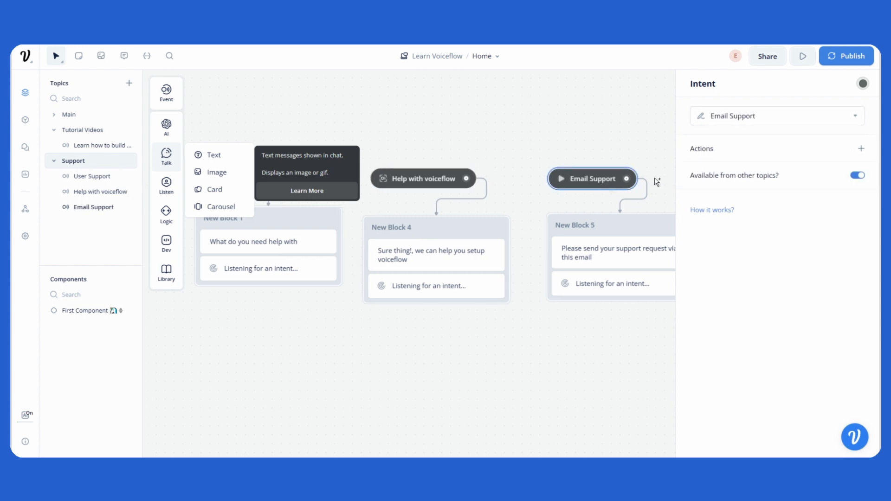
left_click(858, 176)
left_click(535, 149)
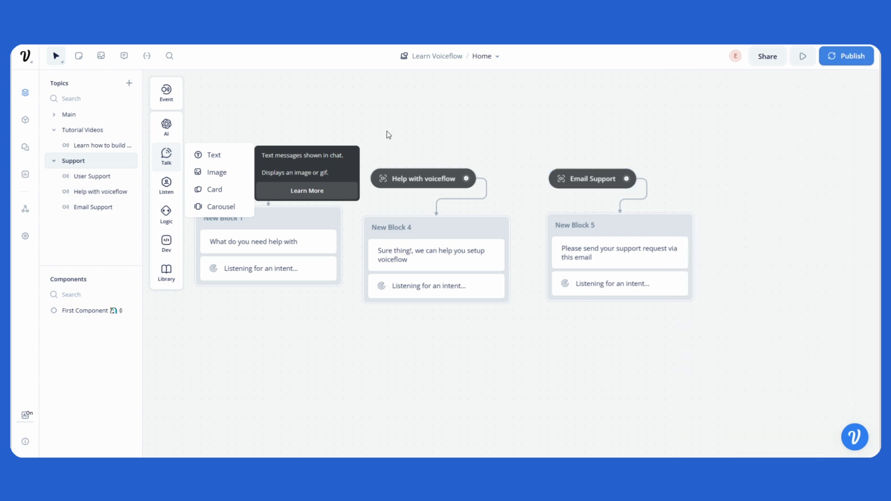
- Run the prototype from the Main topic and send "How do you build a chatbot"
left_click(77, 118)
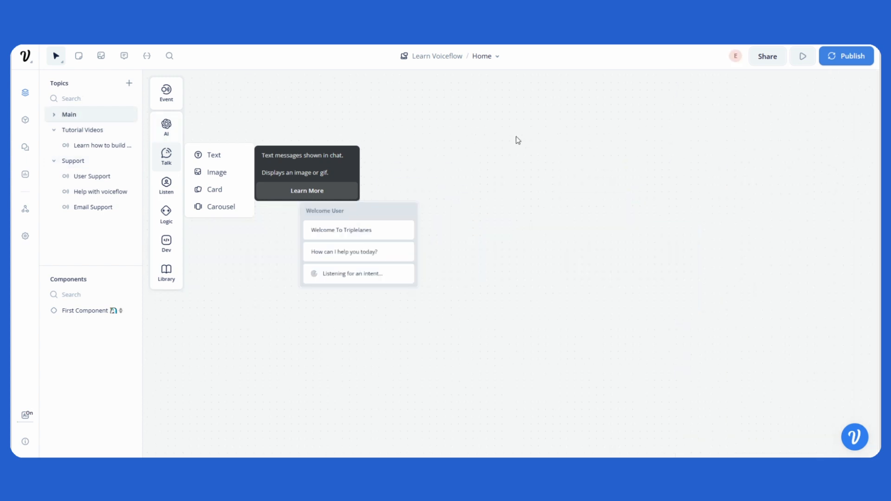
left_click(799, 62)
left_click(784, 257)
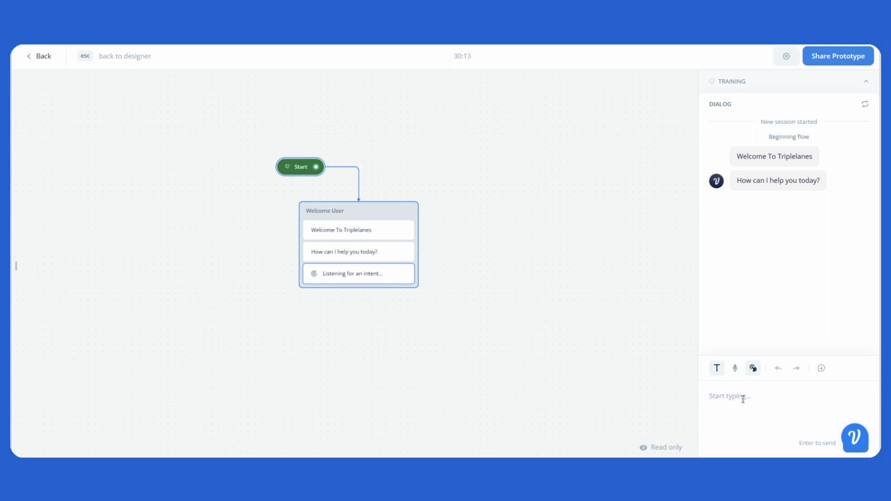
type("How do you build a chatbot")
key("Return")
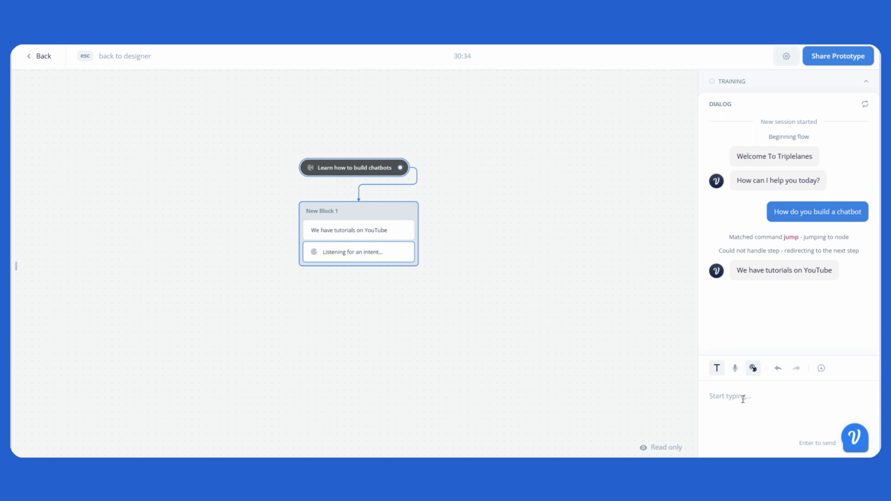
type("I need help via email")
- Send the test message "I need help via email" in the prototype
key("Return")
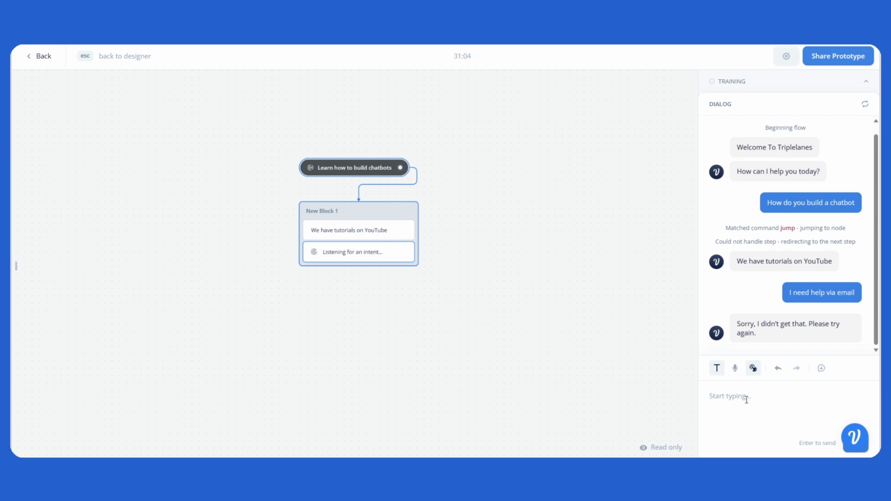
type("I need help")
- Send the test message "I need help" in the prototype
key("Return")
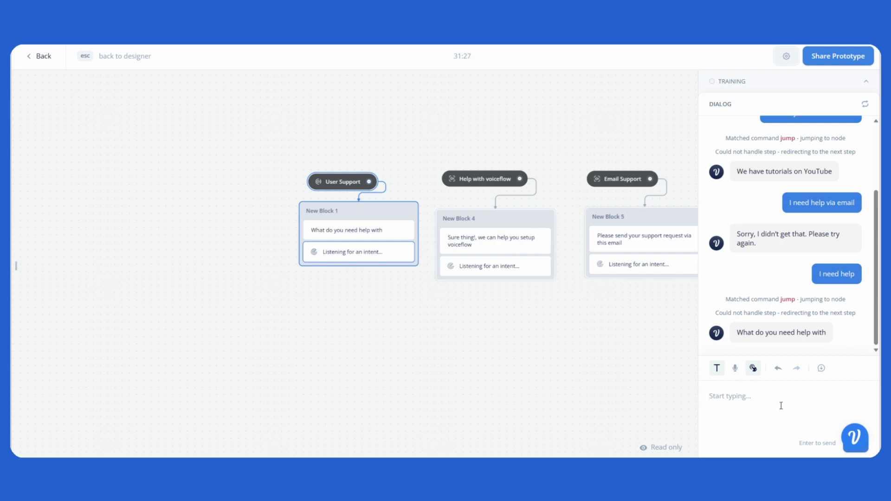
type("I need help via email")
- Send "I need help via email" again after reaching the User Support block
key("Return")
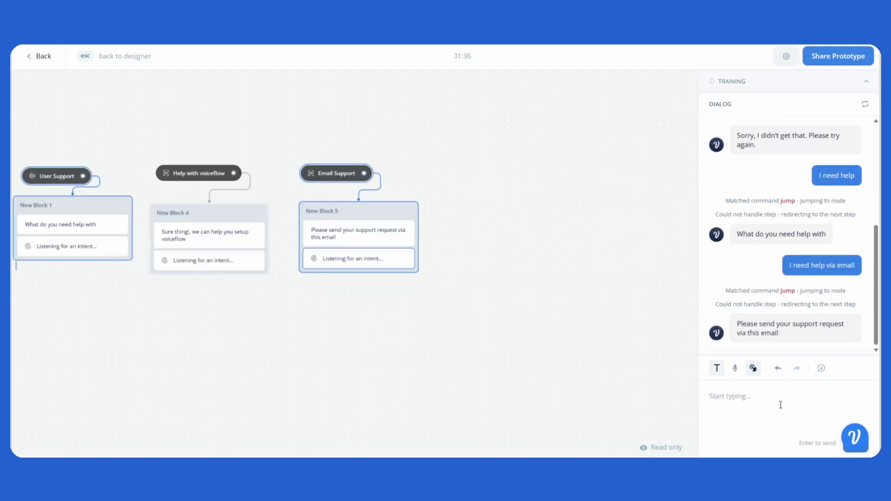
- Send the test message "Cant get voiceflow to work" in the prototype
type("Cant get voiceflow to work")
key("Return")
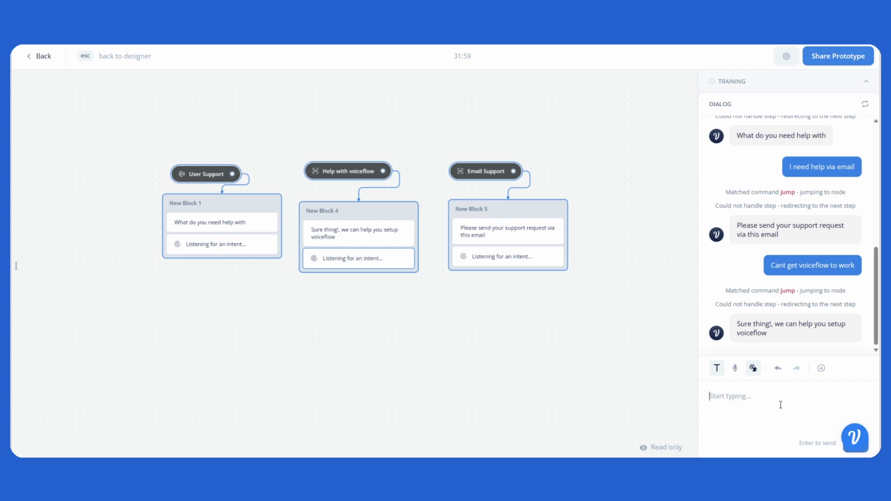
- Send "How do you build a chatbot" again to test switching back to Tutorial Videos
type("How do you build a chatbot")
key("Return")
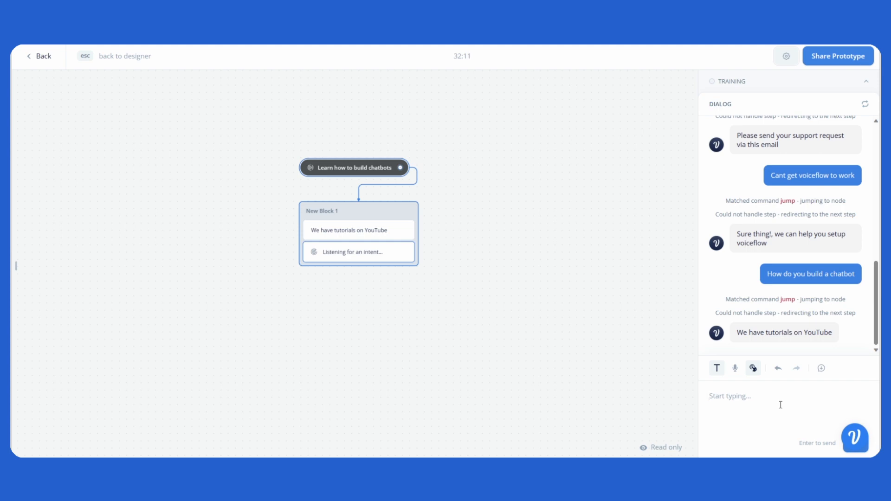
- Send "I need help via email" once more, then exit the prototype back to the designer
type("I need help via email")
key("Return")
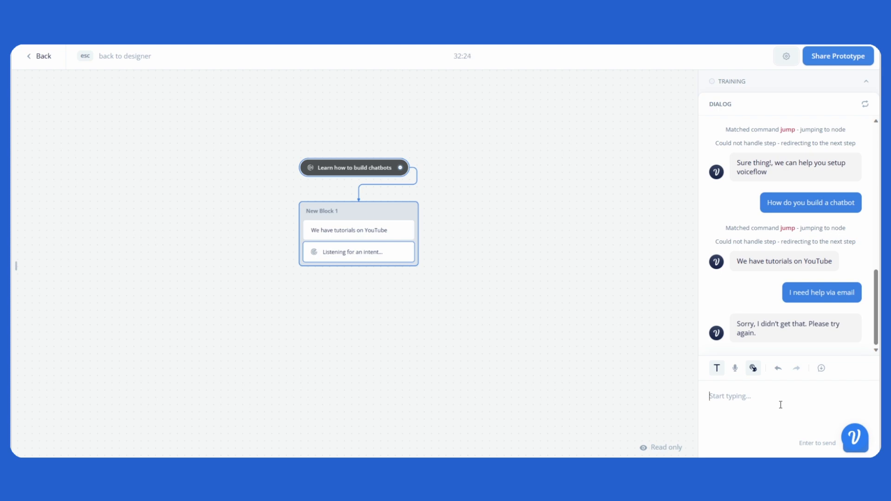
key("Escape")
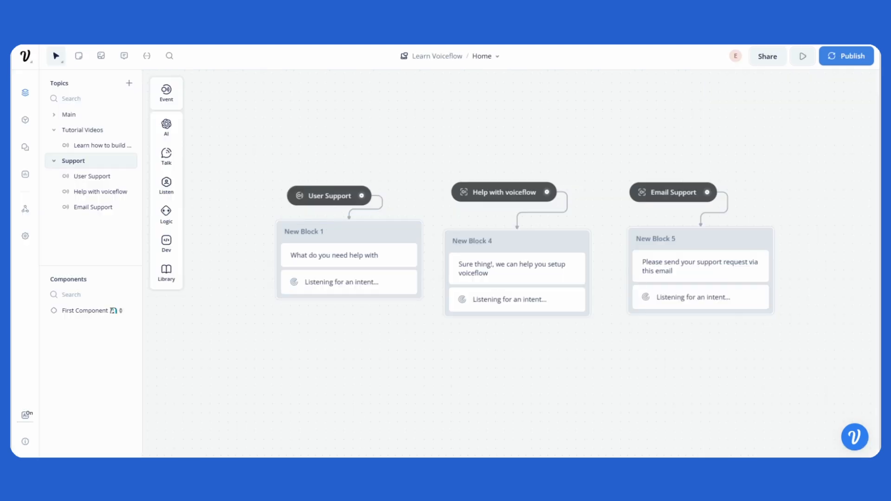